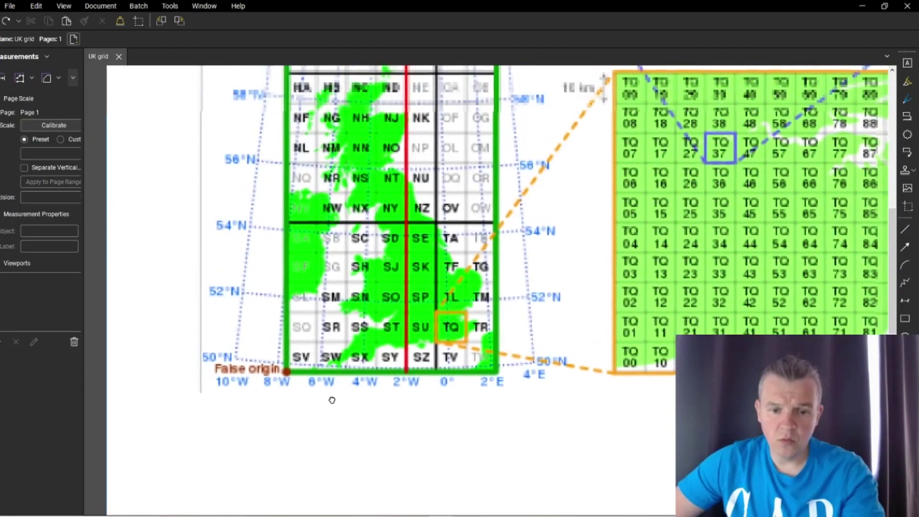
Zoom in on the UK grid PDF in Bluebeam Revu to show the false origin and square TQ.
{"action": "scroll", "coordinate": [321, 372], "scroll_direction": "up", "scroll_amount": 2}
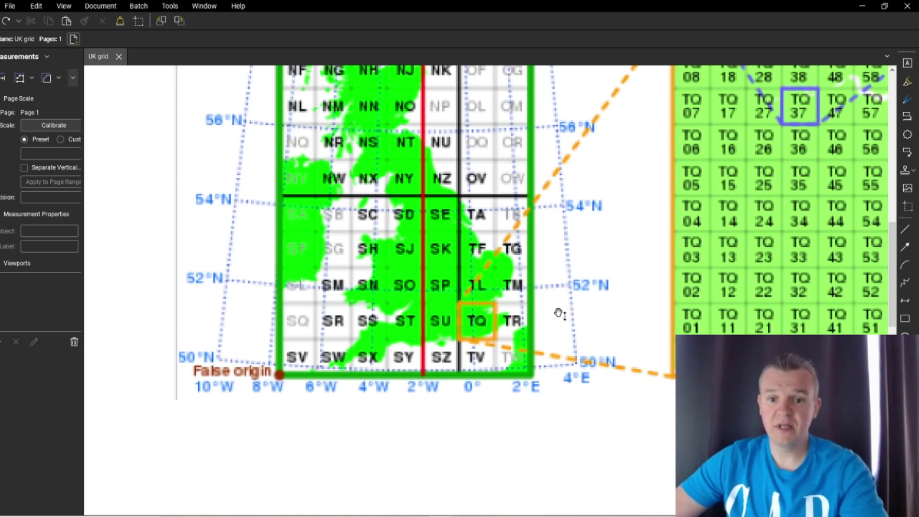
{"action": "scroll", "coordinate": [573, 274], "scroll_direction": "up", "scroll_amount": 1}
{"action": "scroll", "coordinate": [566, 270], "scroll_direction": "down", "scroll_amount": 4}
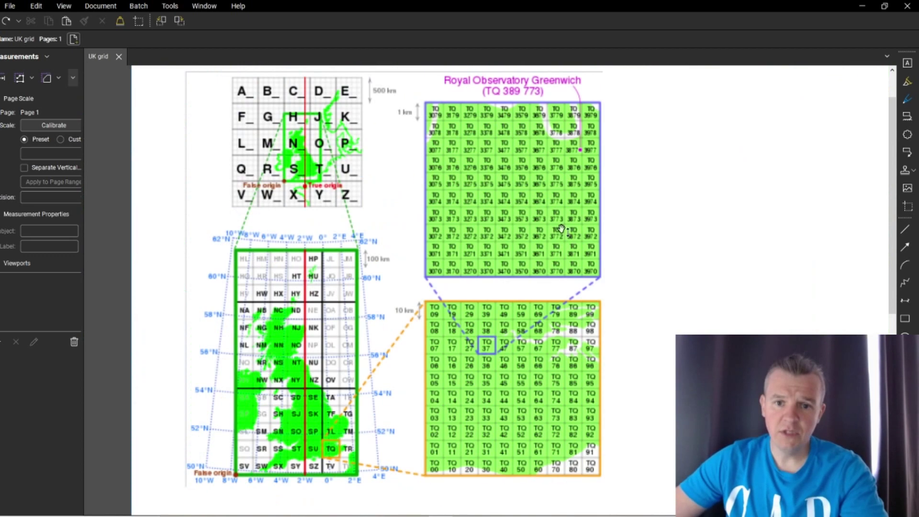
{"action": "scroll", "coordinate": [550, 208], "scroll_direction": "up", "scroll_amount": 4}
{"action": "scroll", "coordinate": [550, 209], "scroll_direction": "up", "scroll_amount": 2}
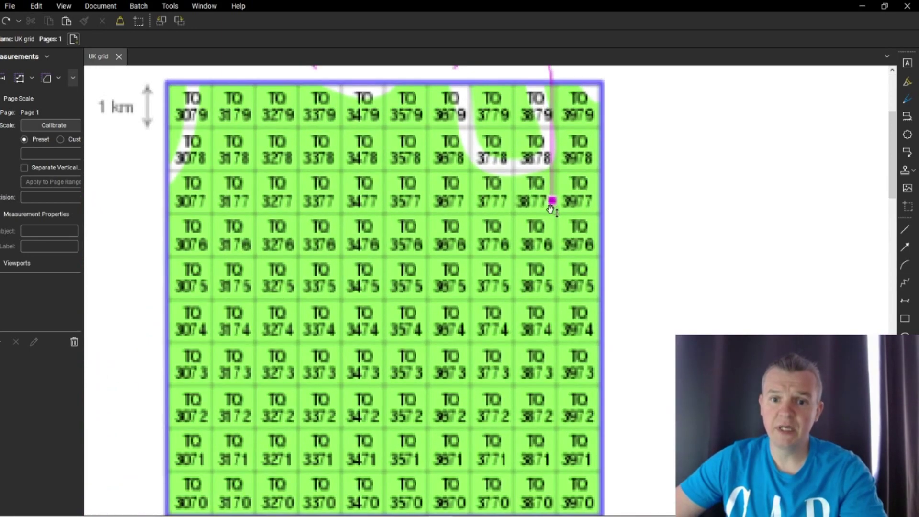
{"action": "scroll", "coordinate": [551, 209], "scroll_direction": "down", "scroll_amount": 5}
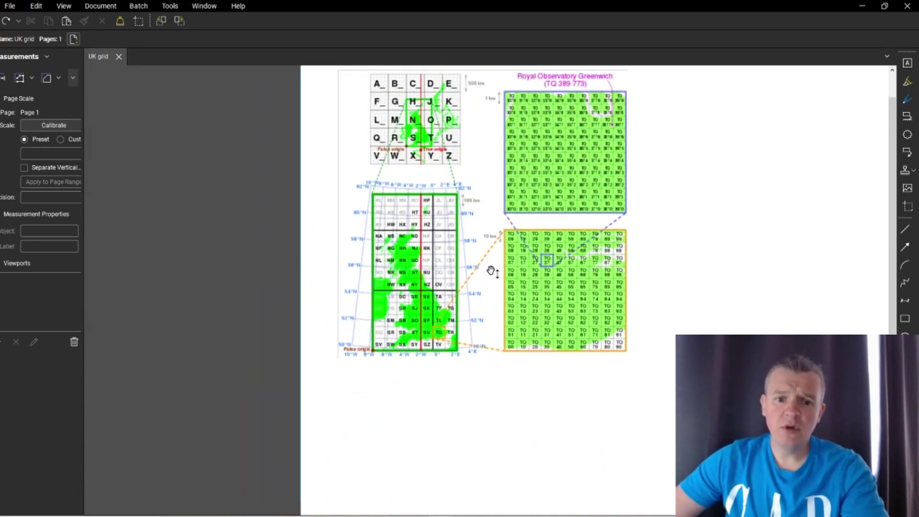
{"action": "scroll", "coordinate": [428, 331], "scroll_direction": "up", "scroll_amount": 4}
{"action": "scroll", "coordinate": [427, 367], "scroll_direction": "up", "scroll_amount": 2}
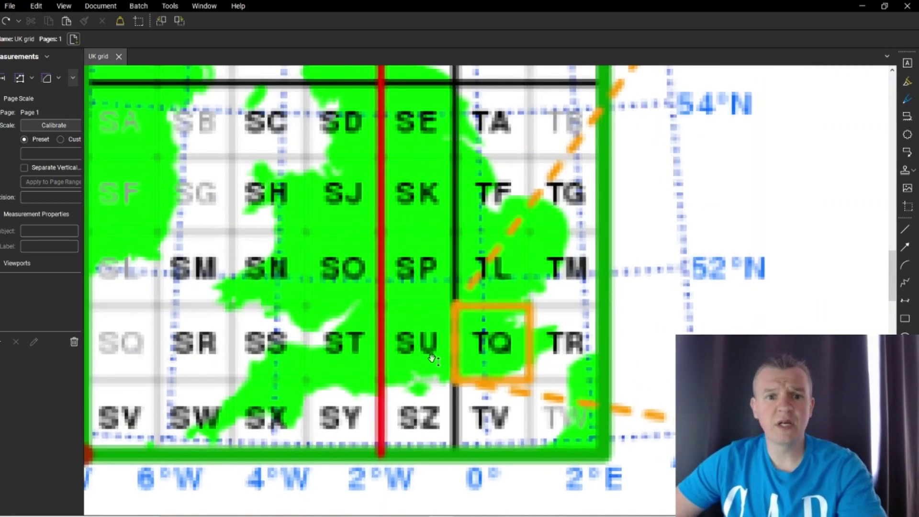
{"action": "scroll", "coordinate": [436, 341], "scroll_direction": "down", "scroll_amount": 3}
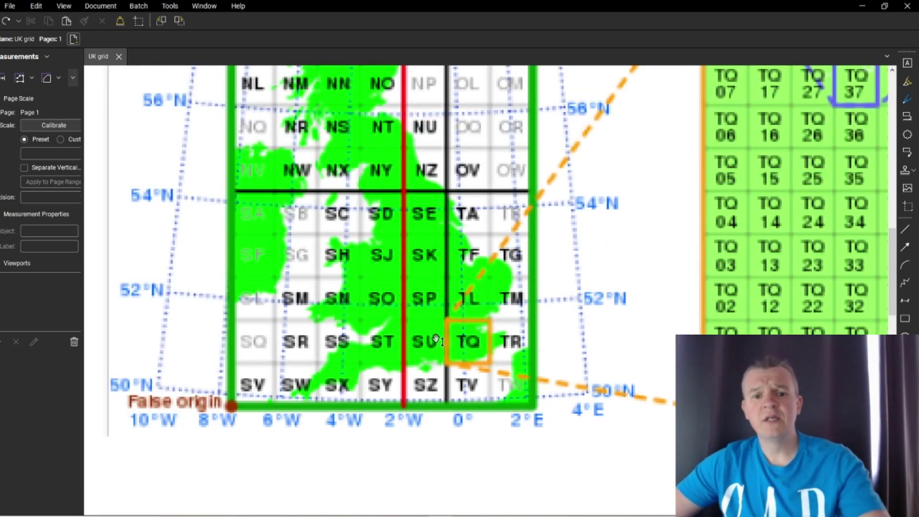
{"action": "scroll", "coordinate": [441, 366], "scroll_direction": "up", "scroll_amount": 1}
{"action": "scroll", "coordinate": [443, 357], "scroll_direction": "down", "scroll_amount": 2}
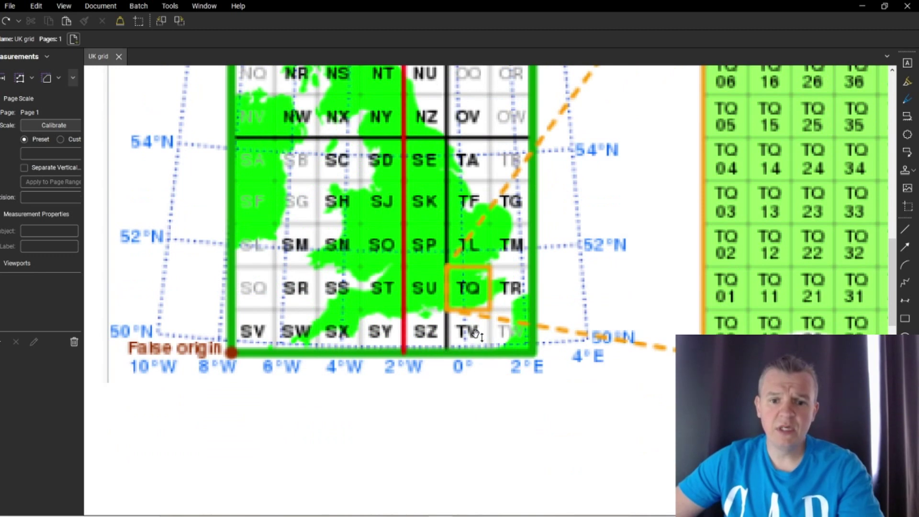
{"action": "scroll", "coordinate": [472, 318], "scroll_direction": "up", "scroll_amount": 1}
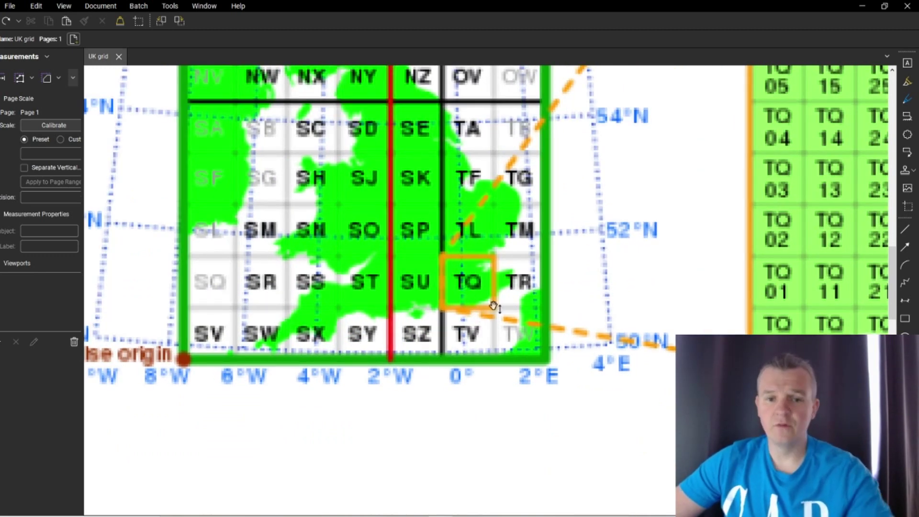
{"action": "scroll", "coordinate": [454, 283], "scroll_direction": "down", "scroll_amount": 4}
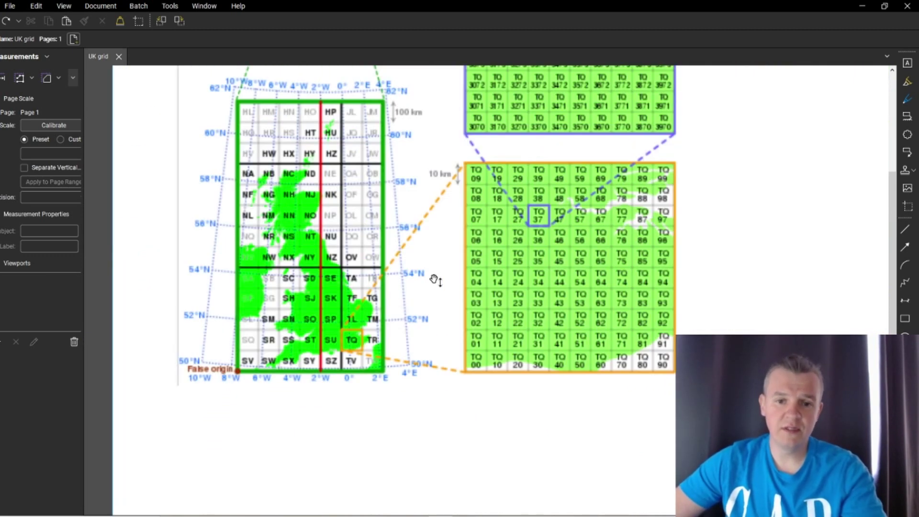
{"action": "scroll", "coordinate": [579, 213], "scroll_direction": "up", "scroll_amount": 2}
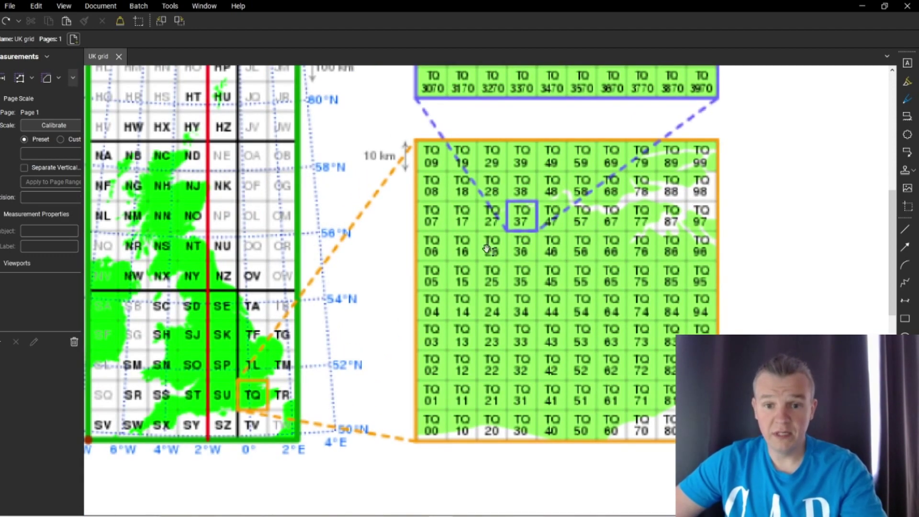
{"action": "scroll", "coordinate": [549, 168], "scroll_direction": "down", "scroll_amount": 3}
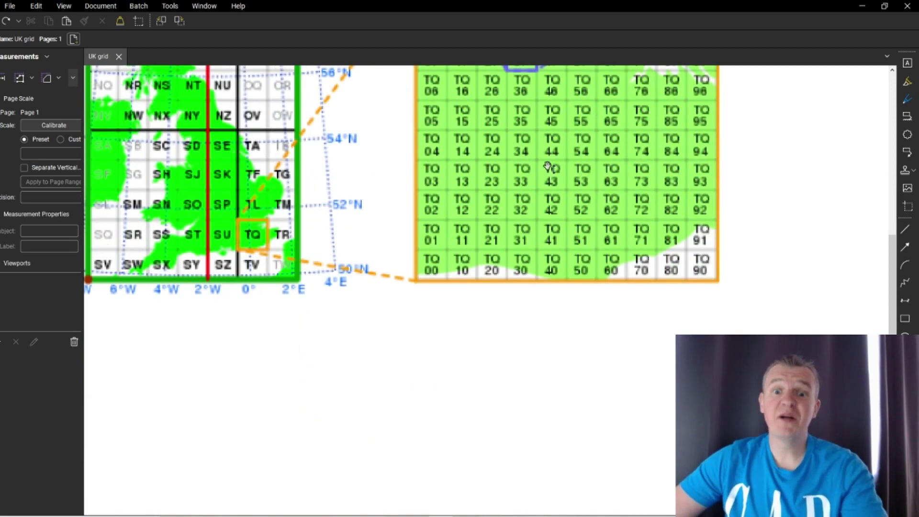
{"action": "scroll", "coordinate": [548, 168], "scroll_direction": "up", "scroll_amount": 10}
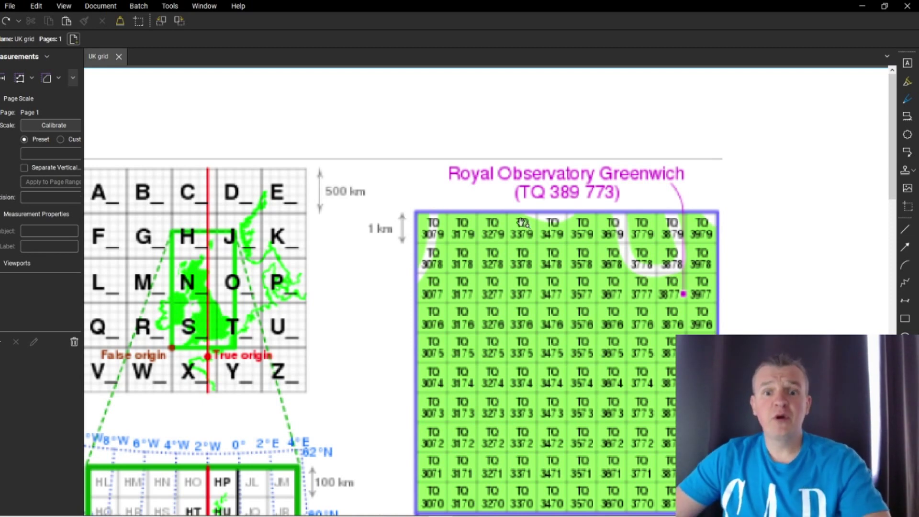
{"action": "scroll", "coordinate": [526, 227], "scroll_direction": "down", "scroll_amount": 2}
{"action": "scroll", "coordinate": [455, 261], "scroll_direction": "up", "scroll_amount": 2}
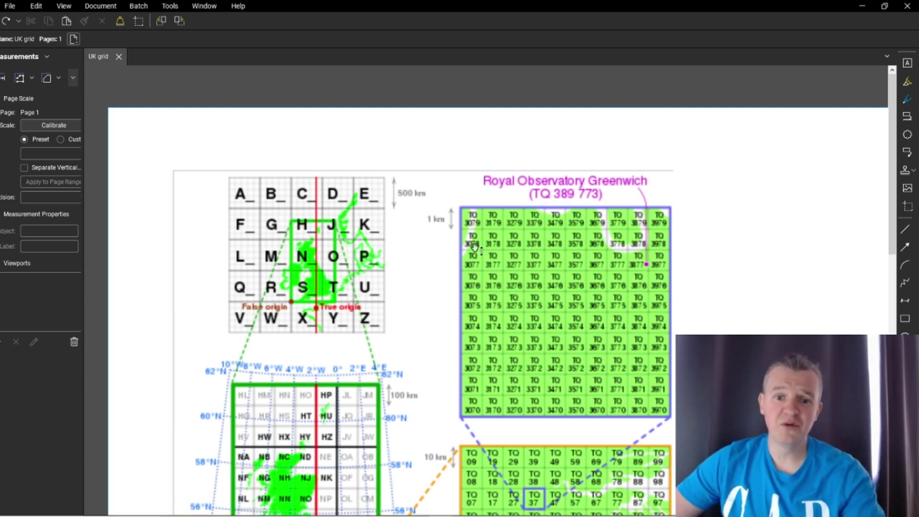
{"action": "scroll", "coordinate": [477, 249], "scroll_direction": "down", "scroll_amount": 2}
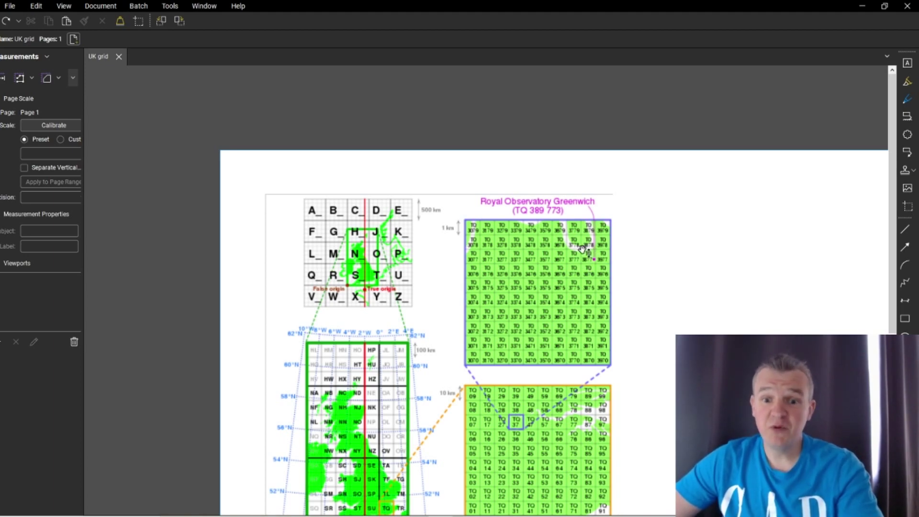
{"action": "scroll", "coordinate": [582, 248], "scroll_direction": "up", "scroll_amount": 3}
{"action": "scroll", "coordinate": [564, 213], "scroll_direction": "down", "scroll_amount": 2}
{"action": "scroll", "coordinate": [563, 212], "scroll_direction": "up", "scroll_amount": 6}
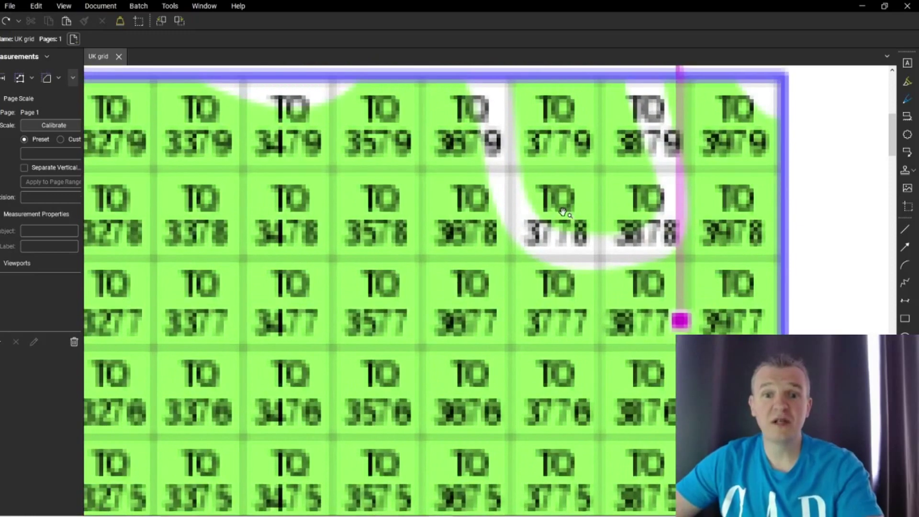
{"action": "scroll", "coordinate": [563, 213], "scroll_direction": "up", "scroll_amount": 3}
{"action": "scroll", "coordinate": [563, 212], "scroll_direction": "down", "scroll_amount": 10}
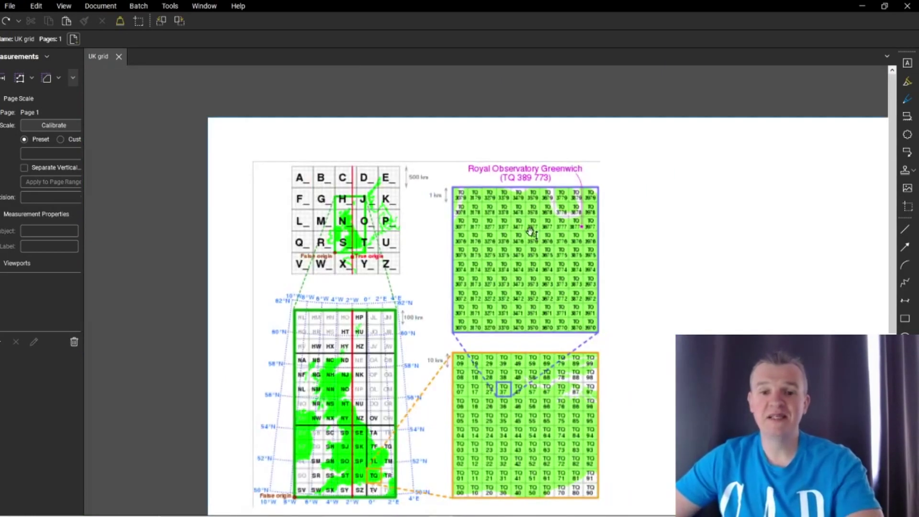
{"action": "scroll", "coordinate": [469, 198], "scroll_direction": "down", "scroll_amount": 6}
Pan the slab plan to show gridlines AC1 to C3.
{"action": "middle_click_drag", "start_coordinate": [469, 198], "coordinate": [436, 173]}
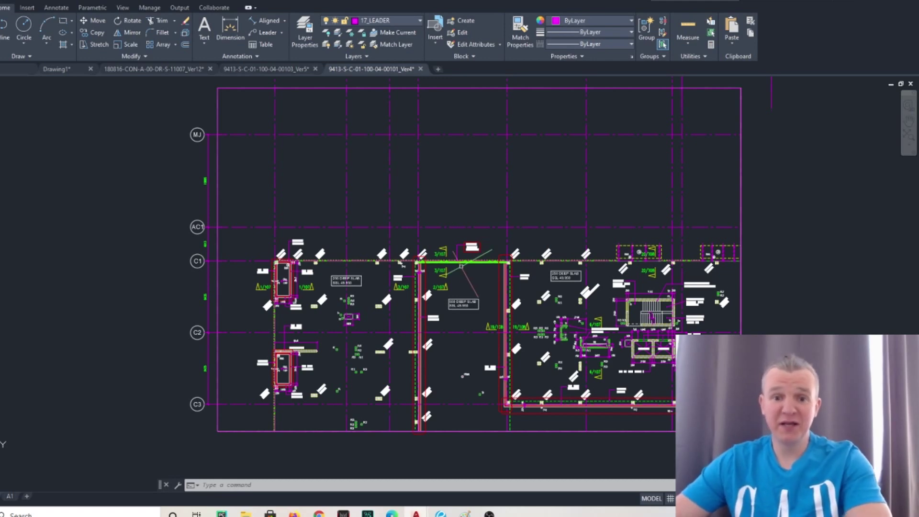
{"action": "scroll", "coordinate": [462, 273], "scroll_direction": "up", "scroll_amount": 4}
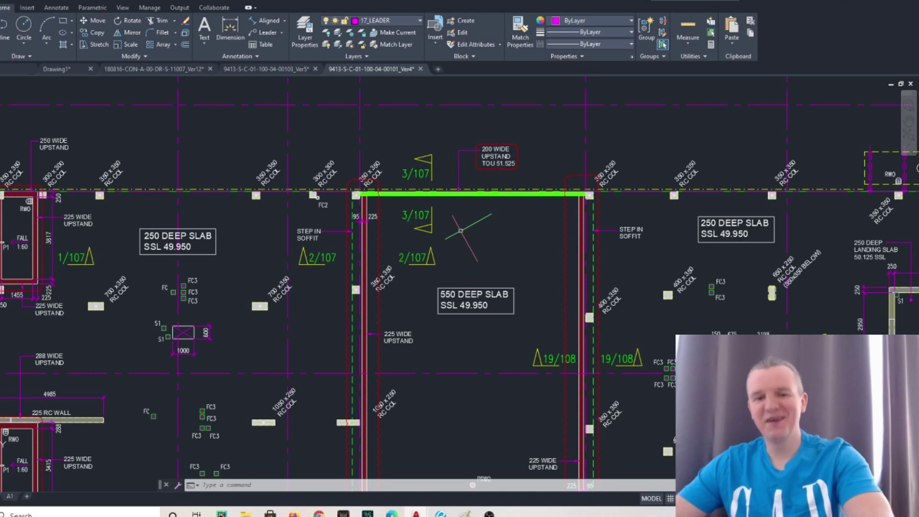
{"action": "scroll", "coordinate": [461, 230], "scroll_direction": "down", "scroll_amount": 2}
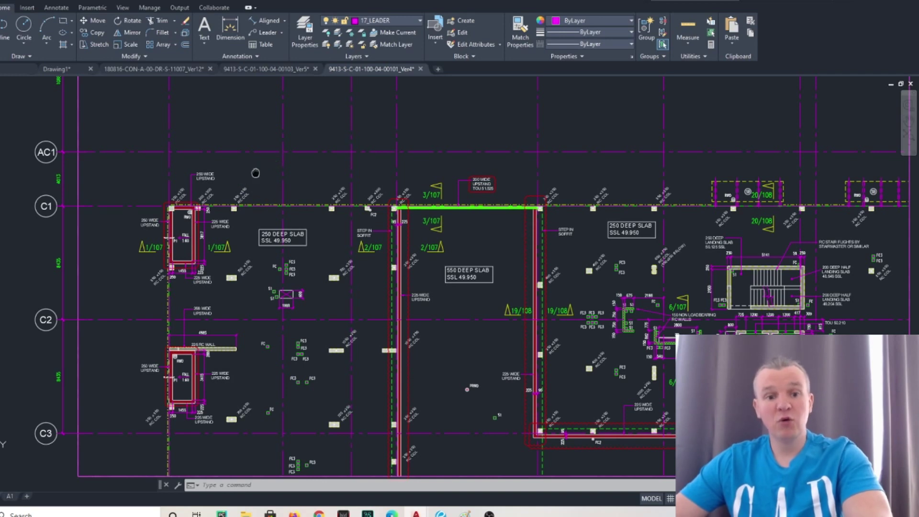
{"action": "middle_click_drag", "start_coordinate": [256, 172], "coordinate": [265, 226]}
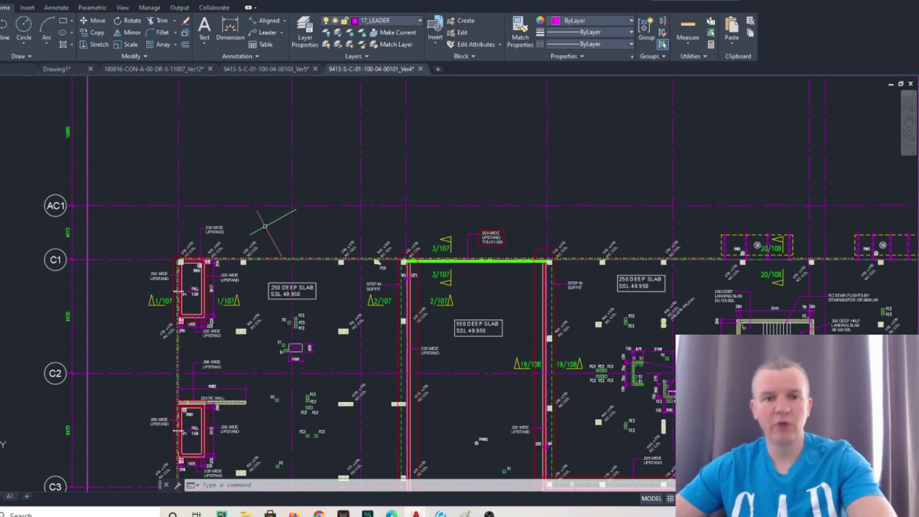
{"action": "scroll", "coordinate": [509, 230], "scroll_direction": "down", "scroll_amount": 5}
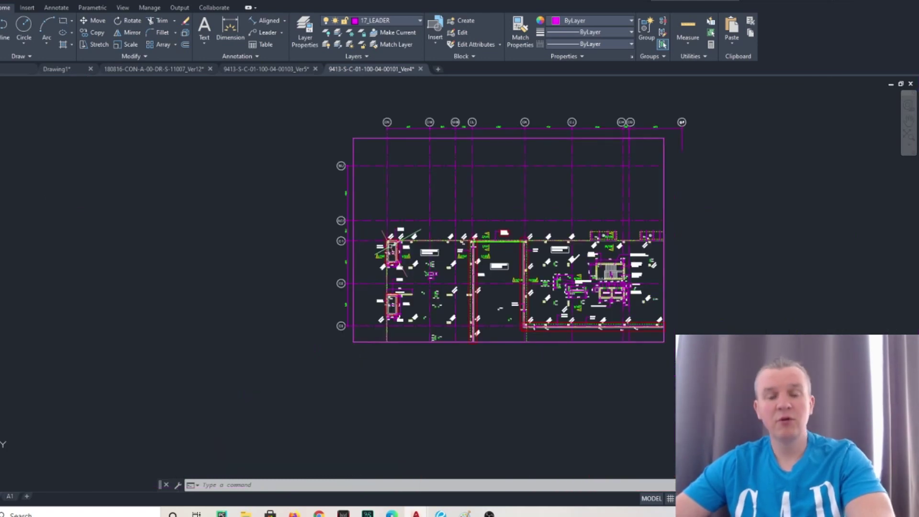
{"action": "scroll", "coordinate": [392, 246], "scroll_direction": "up", "scroll_amount": 6}
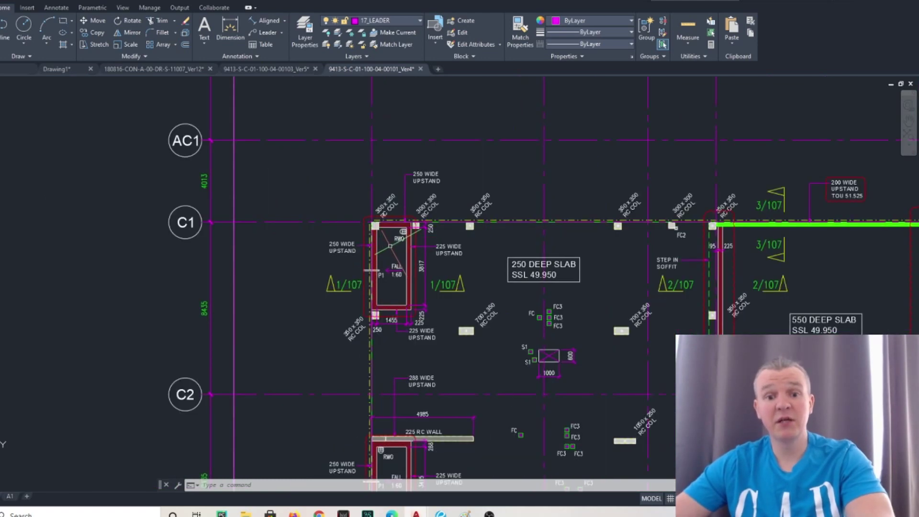
{"action": "scroll", "coordinate": [390, 246], "scroll_direction": "up", "scroll_amount": 3}
{"action": "scroll", "coordinate": [391, 247], "scroll_direction": "down", "scroll_amount": 3}
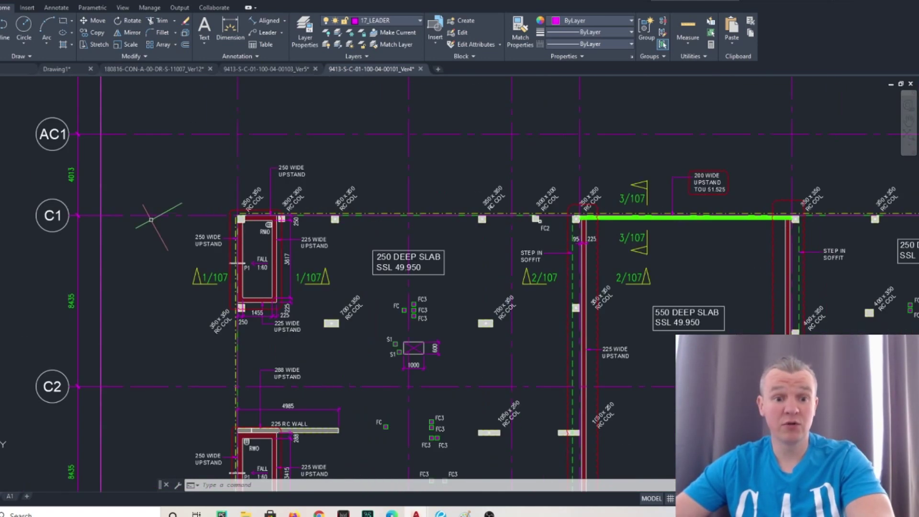
Zoom in on the 350 x 350 RC column at grid C1 near the RWO.
{"action": "middle_click_drag", "start_coordinate": [95, 215], "coordinate": [208, 233]}
{"action": "scroll", "coordinate": [208, 232], "scroll_direction": "down", "scroll_amount": 5}
{"action": "middle_click_drag", "start_coordinate": [365, 70], "coordinate": [366, 148]}
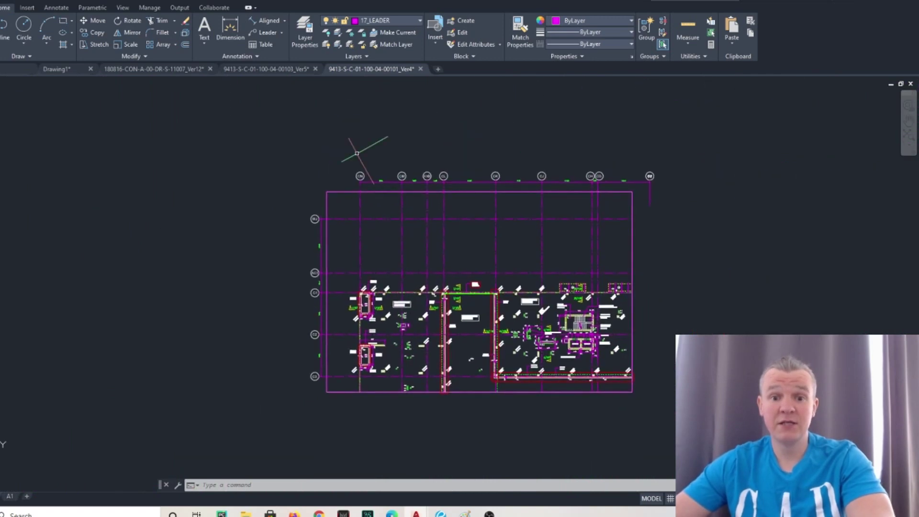
{"action": "scroll", "coordinate": [359, 160], "scroll_direction": "up", "scroll_amount": 6}
{"action": "scroll", "coordinate": [360, 160], "scroll_direction": "down", "scroll_amount": 5}
{"action": "scroll", "coordinate": [333, 182], "scroll_direction": "up", "scroll_amount": 6}
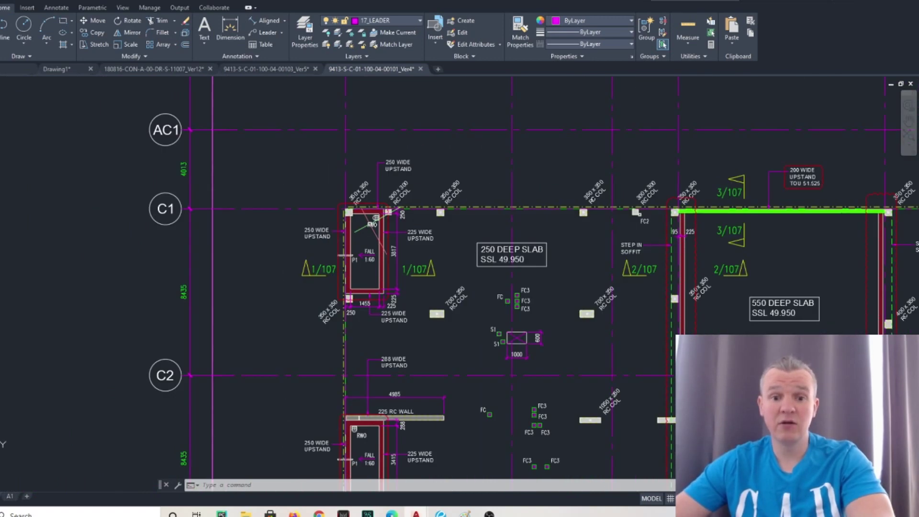
{"action": "scroll", "coordinate": [329, 183], "scroll_direction": "up", "scroll_amount": 4}
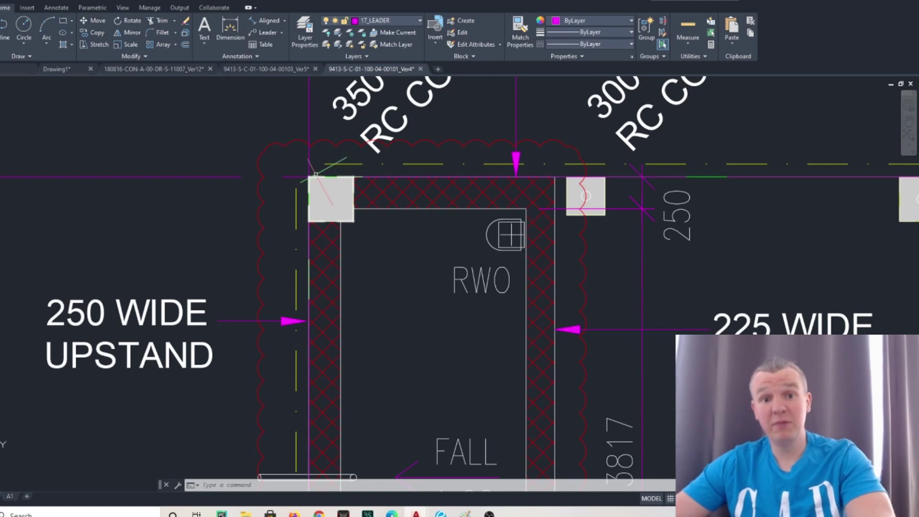
{"action": "scroll", "coordinate": [315, 174], "scroll_direction": "down", "scroll_amount": 4}
{"action": "scroll", "coordinate": [308, 252], "scroll_direction": "up", "scroll_amount": 3}
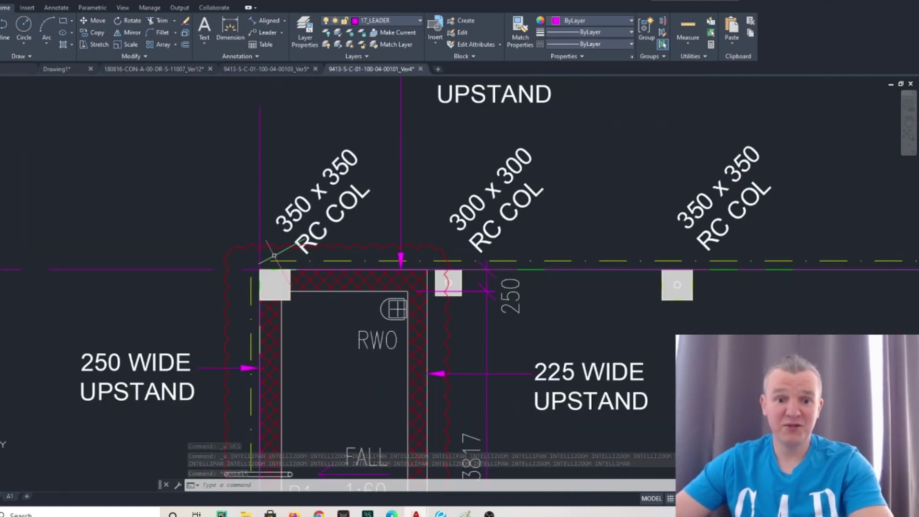
{"action": "scroll", "coordinate": [274, 255], "scroll_direction": "up", "scroll_amount": 5}
Use ID on the C1 column corner, reading X 521485894.6913, Y 189928267.9775.
{"action": "type", "text": "ID"}
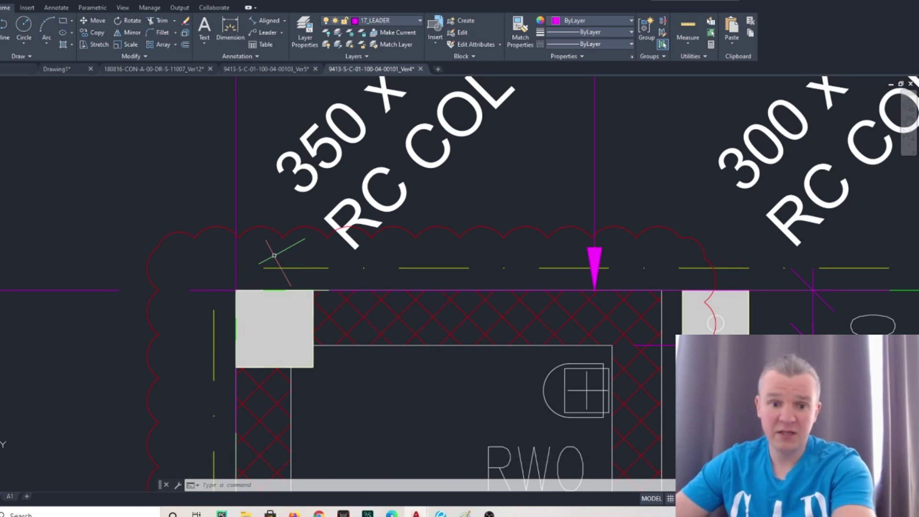
{"action": "key", "text": "Return"}
{"action": "scroll", "coordinate": [242, 280], "scroll_direction": "up", "scroll_amount": 2}
{"action": "left_click", "coordinate": [232, 291]}
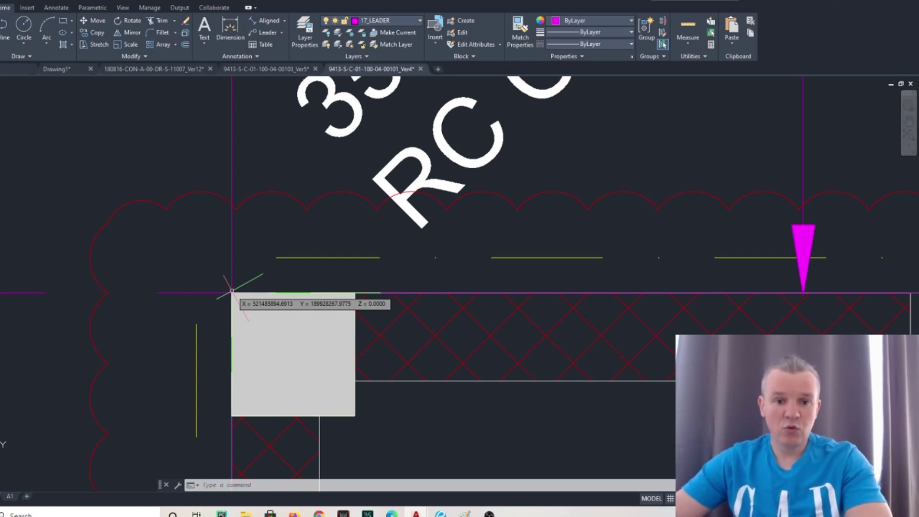
{"action": "mouse_move", "coordinate": [231, 291]}
{"action": "middle_mouse_down"}
{"action": "mouse_move", "coordinate": [304, 261]}
{"action": "mouse_move", "coordinate": [326, 287]}
{"action": "middle_mouse_up"}
{"action": "scroll", "coordinate": [305, 259], "scroll_direction": "down", "scroll_amount": 5}
{"action": "scroll", "coordinate": [326, 287], "scroll_direction": "up", "scroll_amount": 4}
Start UCS and place the new origin at the C1 column-corner gridline intersection.
{"action": "type", "text": "U"}
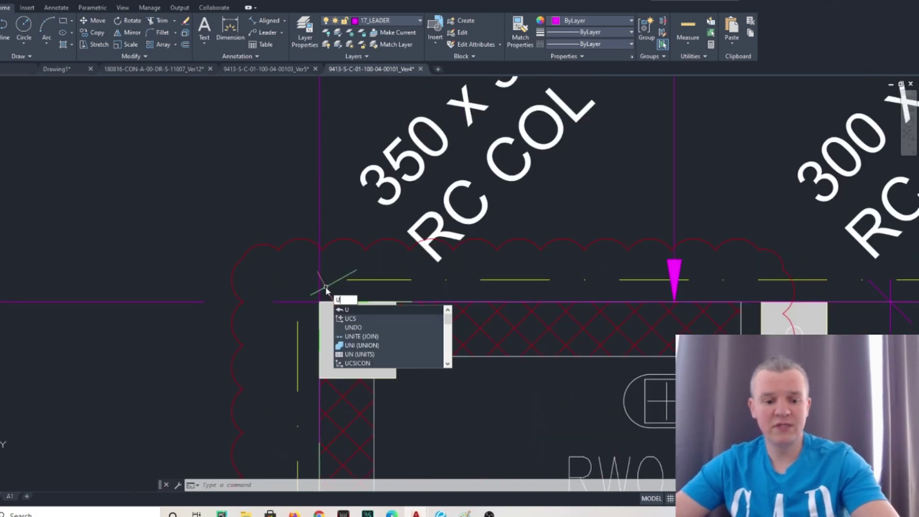
{"action": "type", "text": "CS"}
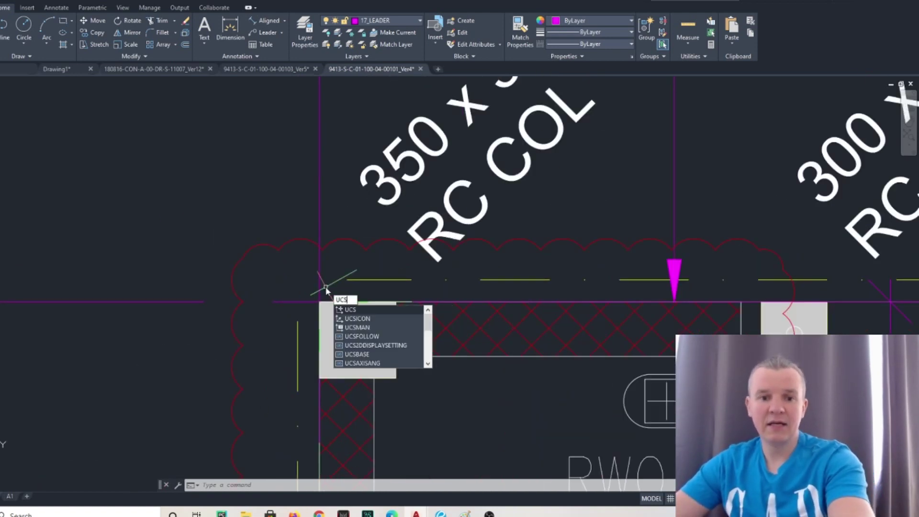
{"action": "key", "text": "Return"}
{"action": "scroll", "coordinate": [341, 274], "scroll_direction": "up", "scroll_amount": 3}
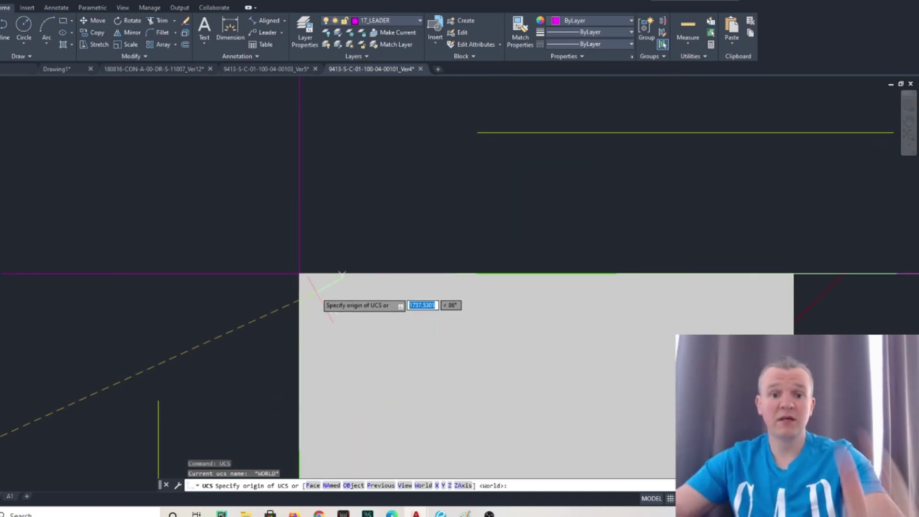
{"action": "left_click", "coordinate": [301, 274]}
{"action": "scroll", "coordinate": [314, 293], "scroll_direction": "down", "scroll_amount": 5}
{"action": "middle_click_drag", "start_coordinate": [378, 416], "coordinate": [375, 304]}
{"action": "scroll", "coordinate": [375, 304], "scroll_direction": "down", "scroll_amount": 2}
{"action": "mouse_move", "coordinate": [416, 420]}
{"action": "middle_mouse_down"}
{"action": "mouse_move", "coordinate": [406, 291]}
{"action": "mouse_move", "coordinate": [411, 349]}
{"action": "mouse_move", "coordinate": [437, 223]}
{"action": "middle_mouse_up"}
{"action": "scroll", "coordinate": [437, 254], "scroll_direction": "down", "scroll_amount": 2}
{"action": "middle_click_drag", "start_coordinate": [433, 386], "coordinate": [429, 305]}
{"action": "scroll", "coordinate": [429, 305], "scroll_direction": "up", "scroll_amount": 10}
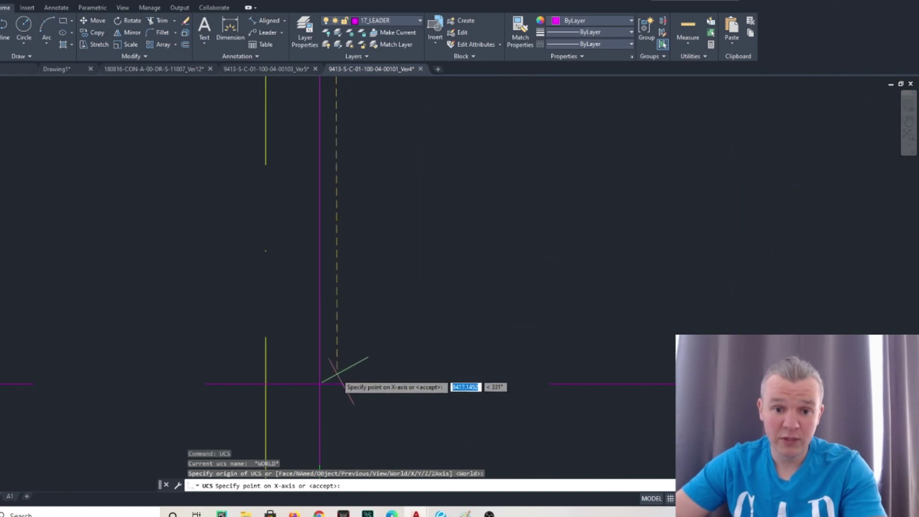
Accept the default X-axis and XY-plane directions to finish the new UCS.
{"action": "key", "text": "Return"}
{"action": "scroll", "coordinate": [319, 384], "scroll_direction": "down", "scroll_amount": 10}
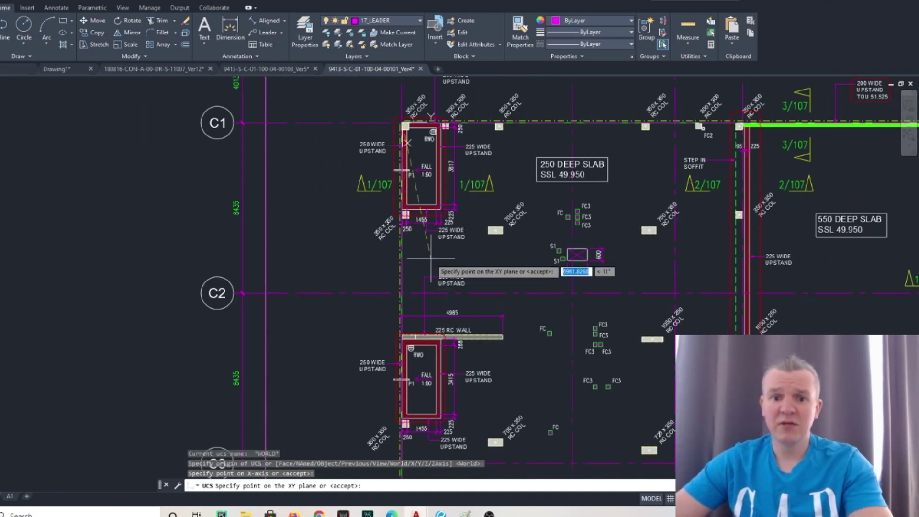
{"action": "scroll", "coordinate": [474, 256], "scroll_direction": "up", "scroll_amount": 5}
{"action": "scroll", "coordinate": [527, 244], "scroll_direction": "up", "scroll_amount": 5}
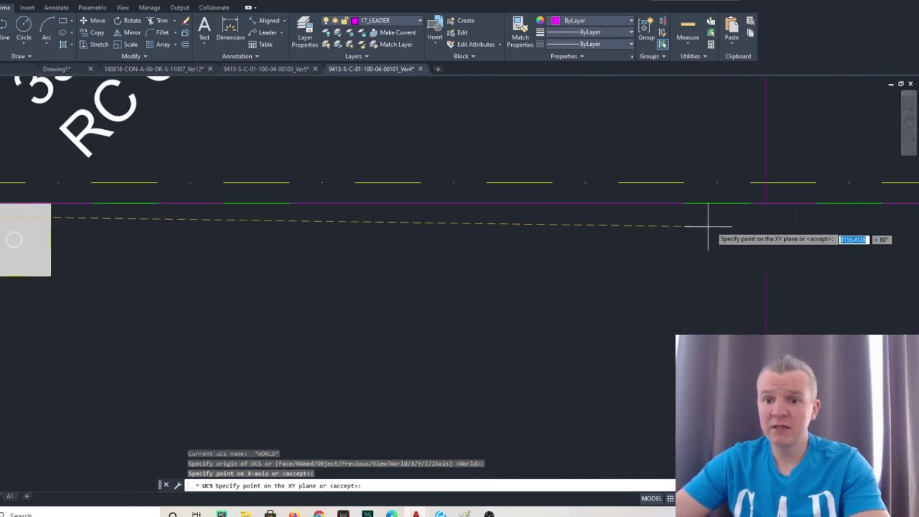
{"action": "scroll", "coordinate": [765, 203], "scroll_direction": "up", "scroll_amount": 1}
{"action": "key", "text": "Return"}
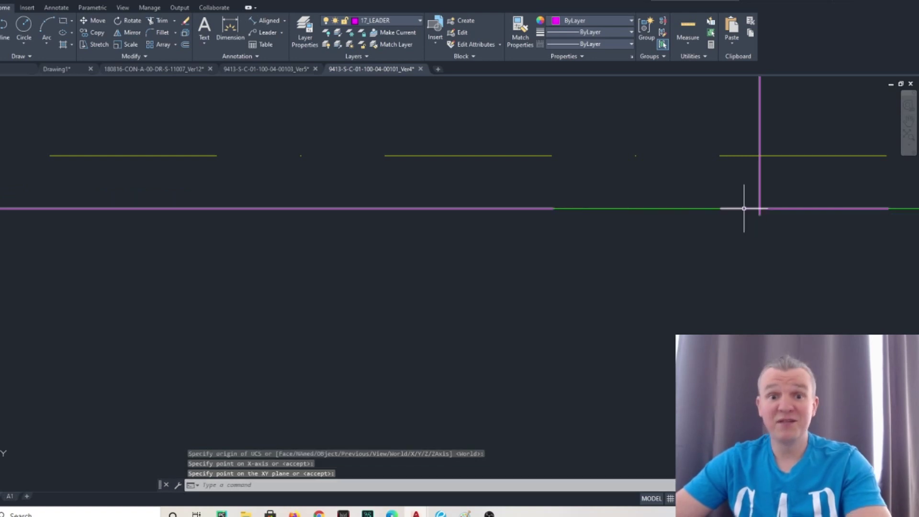
{"action": "scroll", "coordinate": [555, 238], "scroll_direction": "down", "scroll_amount": 5}
{"action": "middle_click_drag", "start_coordinate": [545, 242], "coordinate": [598, 228]}
{"action": "scroll", "coordinate": [246, 225], "scroll_direction": "up", "scroll_amount": 8}
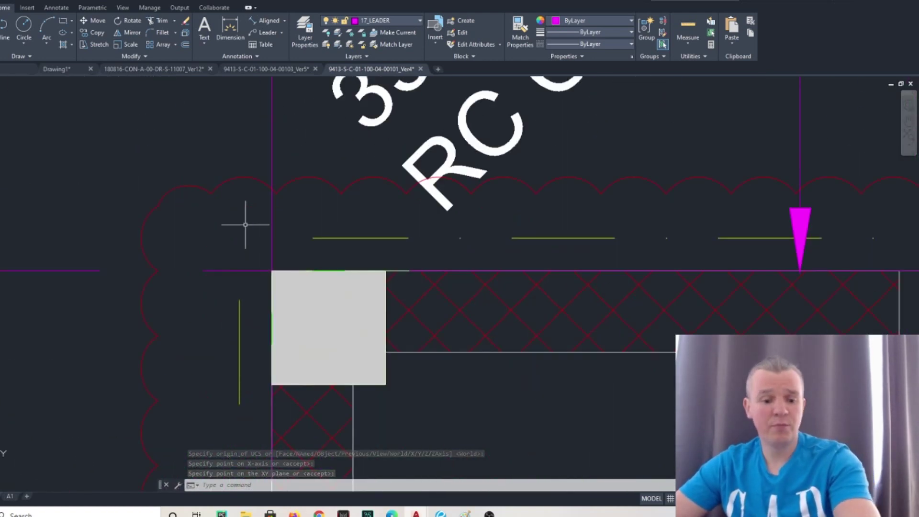
Check with ID that the C1 column corner reads X 0, Y 0, Z 0.
{"action": "type", "text": "id"}
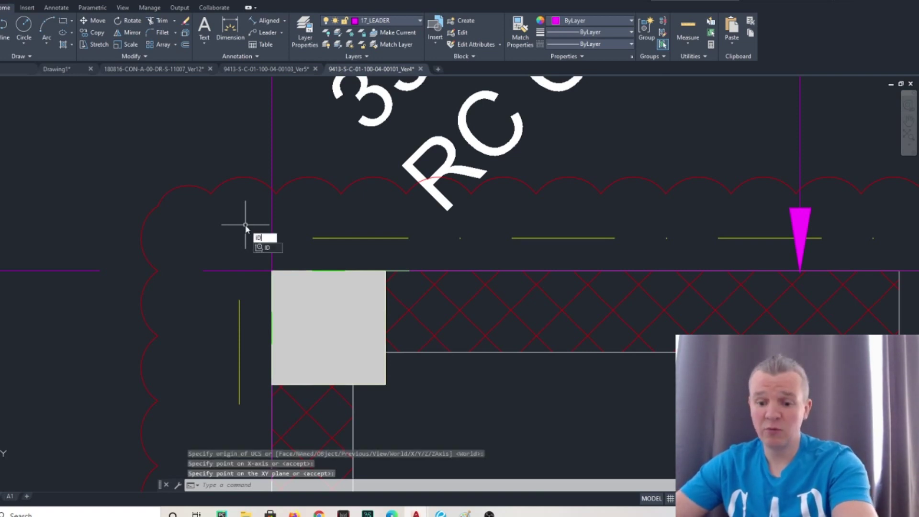
{"action": "key", "text": "Return"}
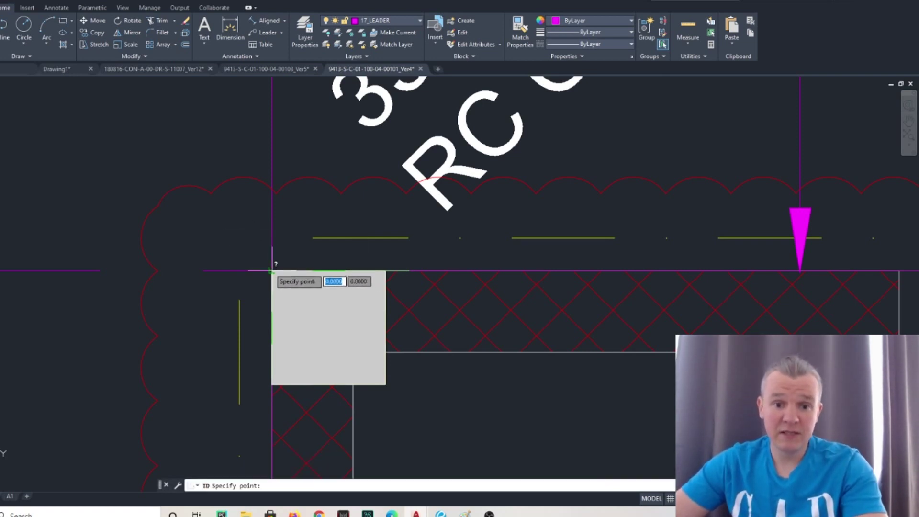
{"action": "left_click", "coordinate": [270, 269]}
{"action": "scroll", "coordinate": [270, 268], "scroll_direction": "down", "scroll_amount": 10}
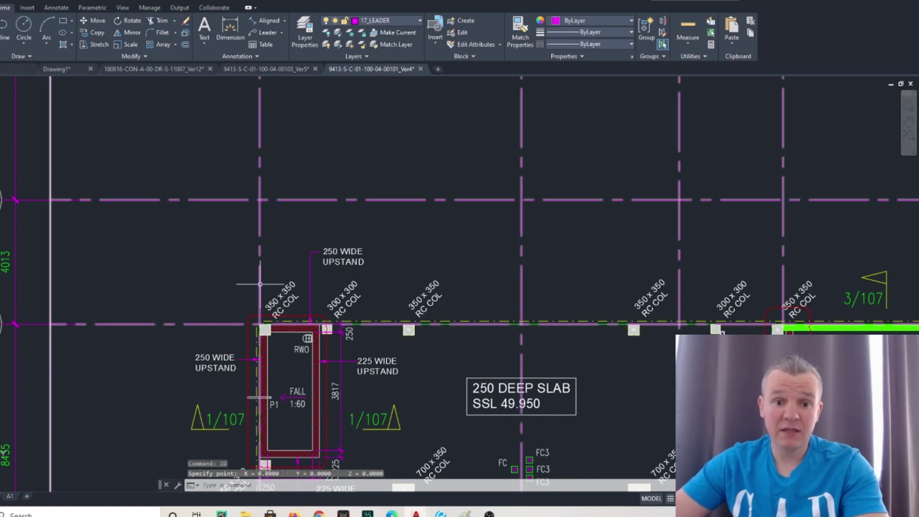
{"action": "scroll", "coordinate": [504, 331], "scroll_direction": "up", "scroll_amount": 5}
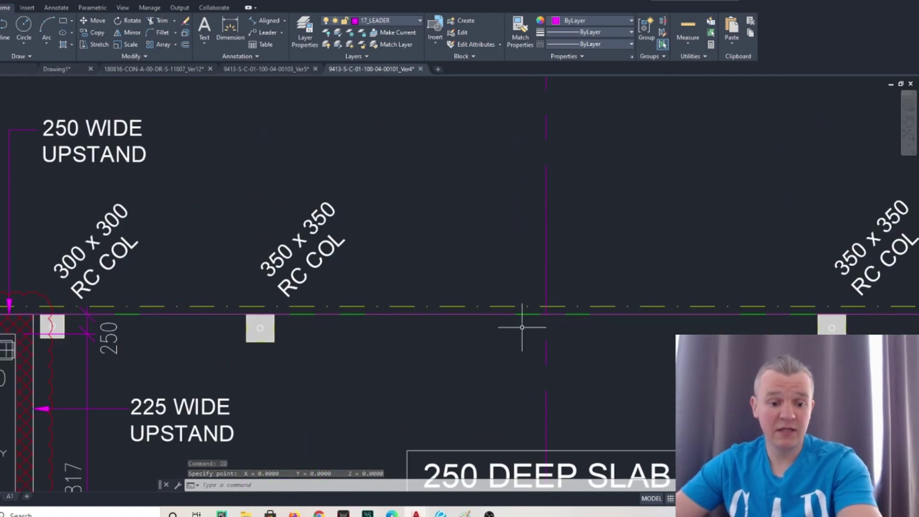
Query the next gridline intersection, reading Y 8435.0059, then zoom out to the whole plan.
{"action": "type", "text": "id"}
{"action": "key", "text": "Return"}
{"action": "scroll", "coordinate": [534, 312], "scroll_direction": "up", "scroll_amount": 5}
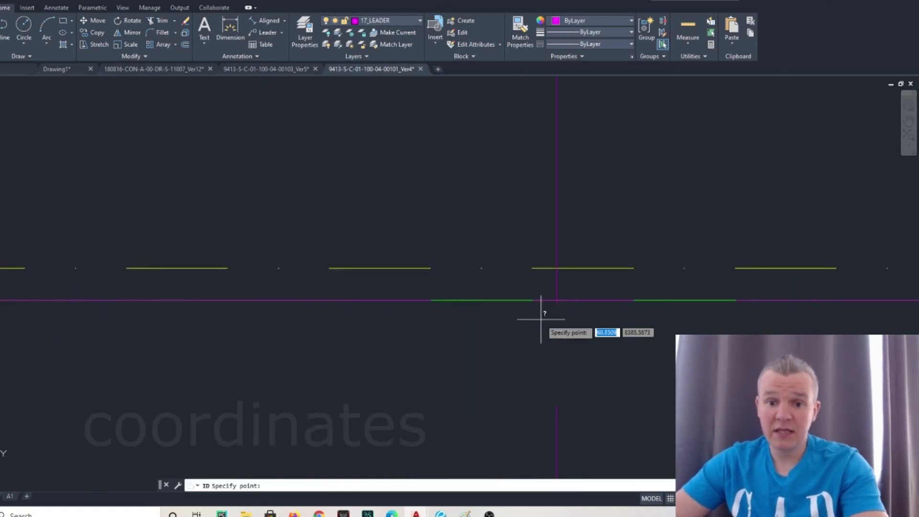
{"action": "left_click", "coordinate": [557, 301]}
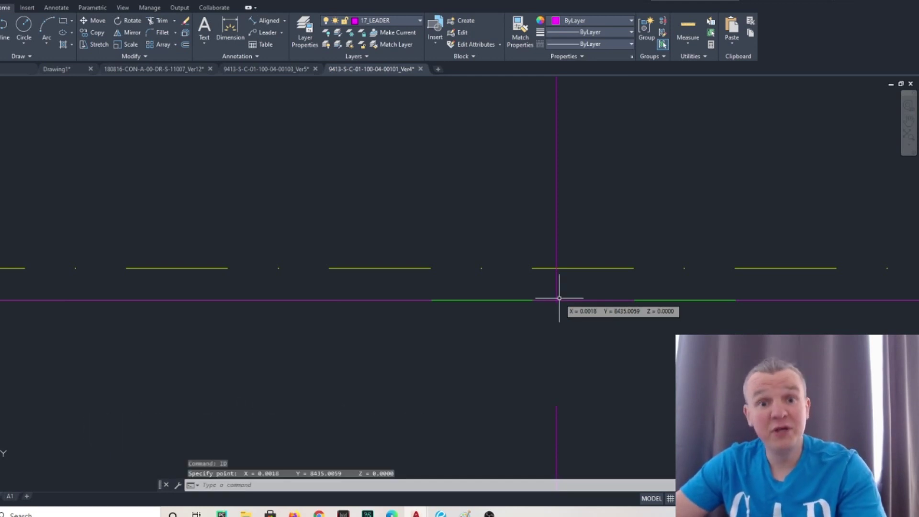
{"action": "scroll", "coordinate": [401, 246], "scroll_direction": "down", "scroll_amount": 5}
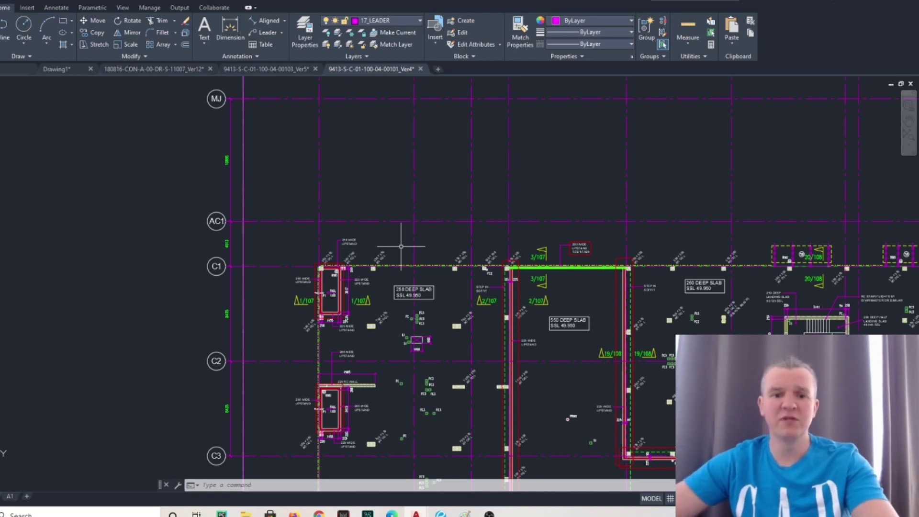
{"action": "scroll", "coordinate": [401, 247], "scroll_direction": "down", "scroll_amount": 3}
{"action": "middle_click_drag", "start_coordinate": [402, 246], "coordinate": [352, 262]}
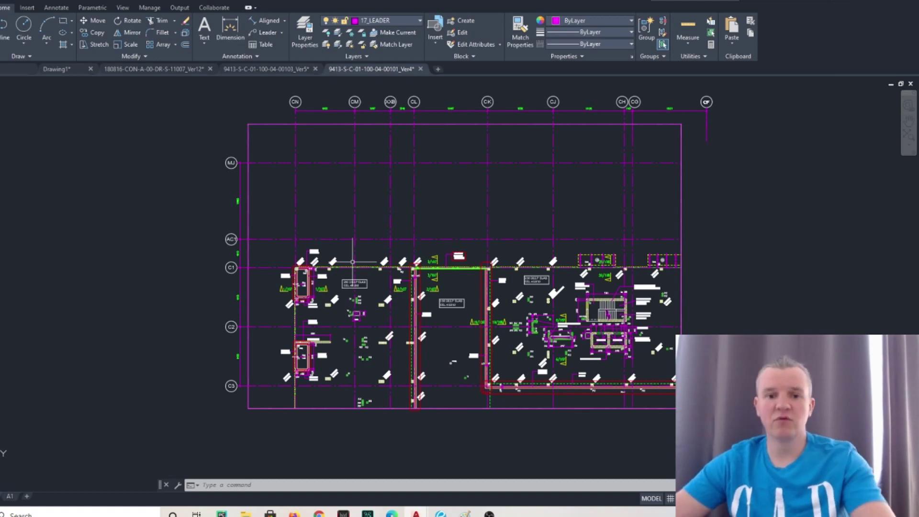
{"action": "scroll", "coordinate": [352, 262], "scroll_direction": "down", "scroll_amount": 2}
Select all 320 plan objects and move them from the column corner to 4000000, 2000000.
{"action": "left_click", "coordinate": [627, 378]}
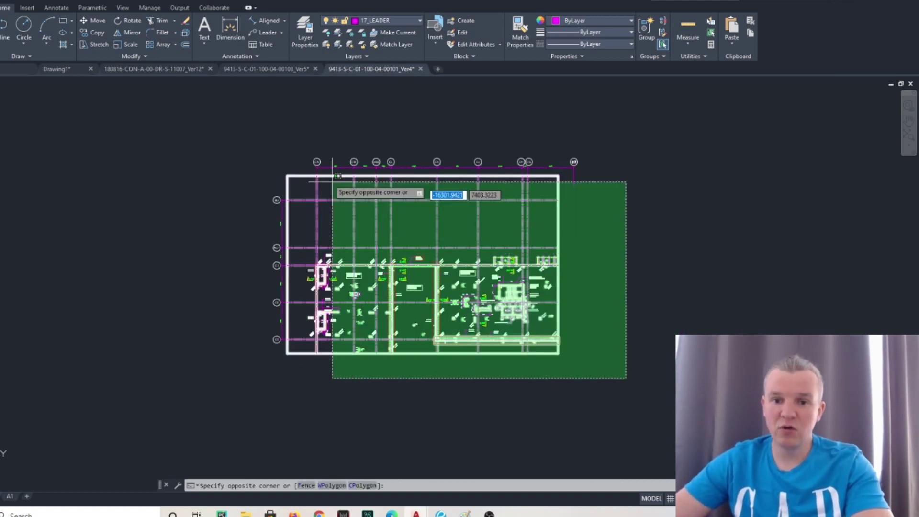
{"action": "left_click", "coordinate": [216, 131]}
{"action": "type", "text": "m"}
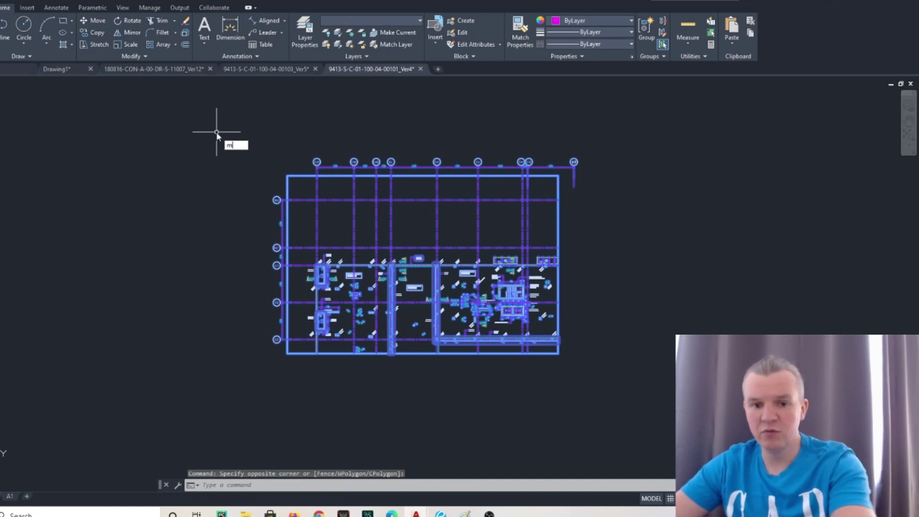
{"action": "key", "text": "Return"}
{"action": "scroll", "coordinate": [328, 269], "scroll_direction": "up", "scroll_amount": 5}
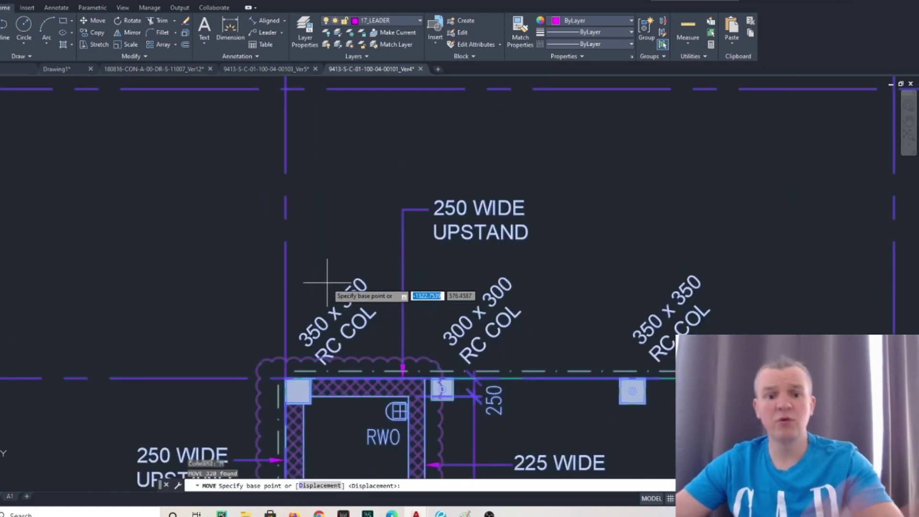
{"action": "scroll", "coordinate": [359, 289], "scroll_direction": "up", "scroll_amount": 5}
{"action": "scroll", "coordinate": [361, 292], "scroll_direction": "up", "scroll_amount": 4}
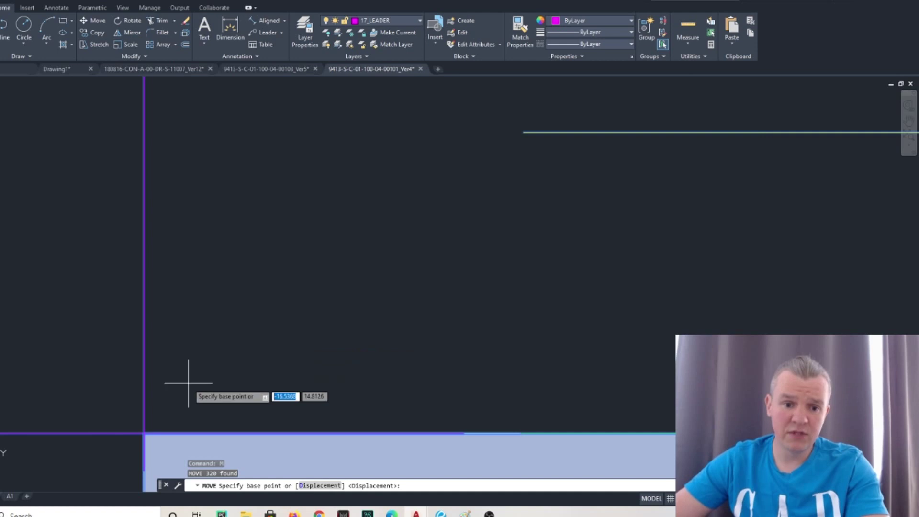
{"action": "left_click", "coordinate": [149, 432]}
{"action": "type", "text": "4000000"}
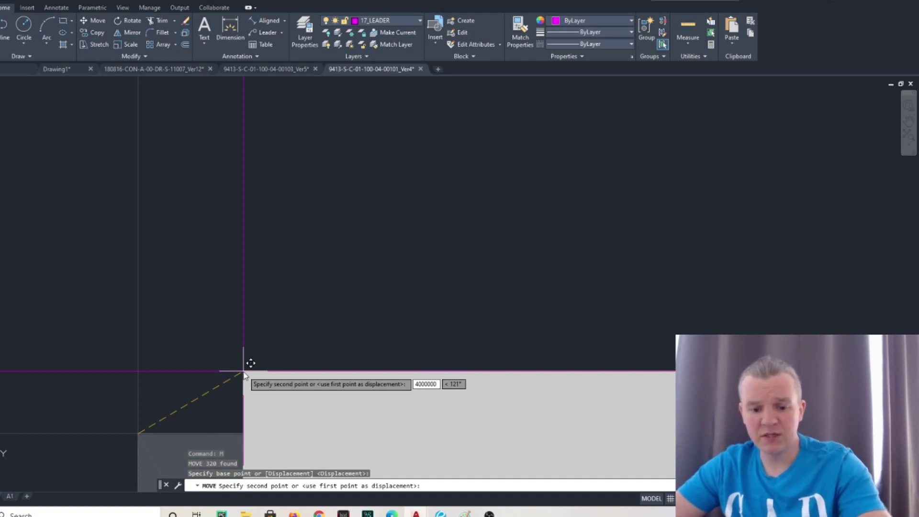
{"action": "key", "text": "Tab"}
{"action": "type", "text": "20"}
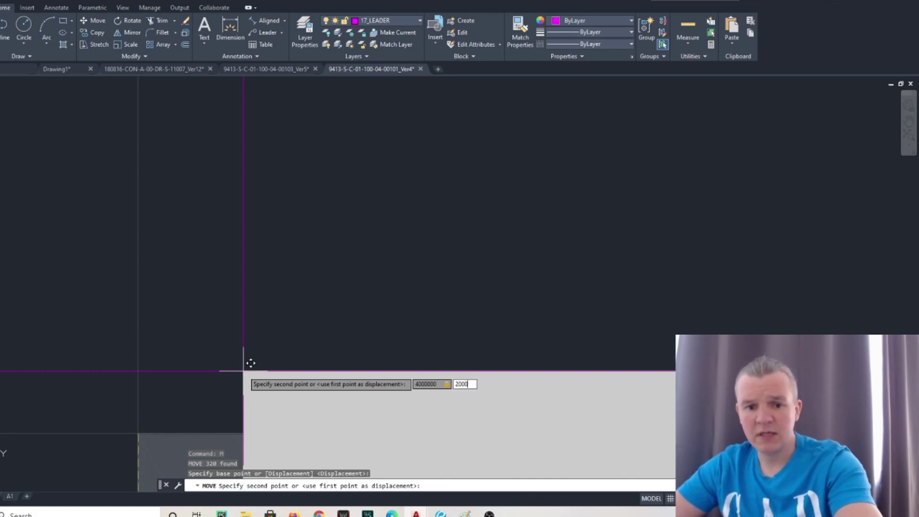
{"action": "type", "text": "00000"}
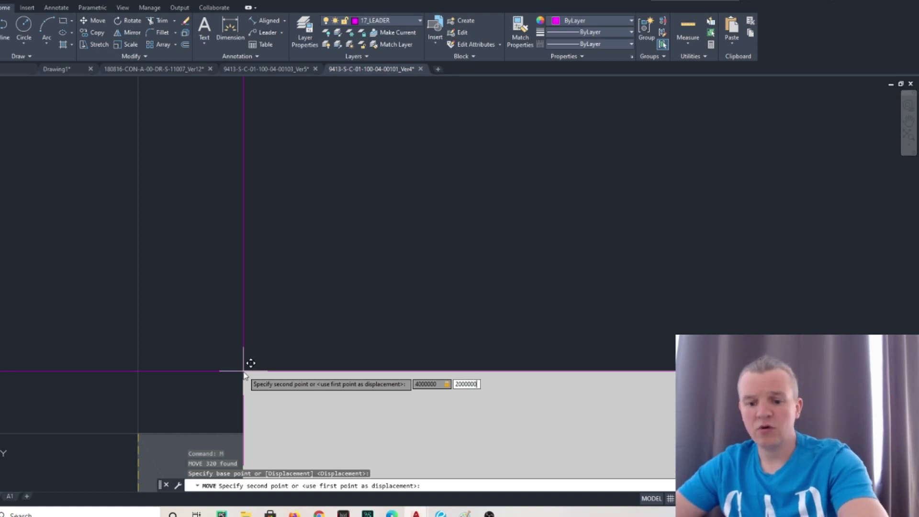
{"action": "key", "text": "Return"}
{"action": "middle_click", "coordinate": [357, 325]}
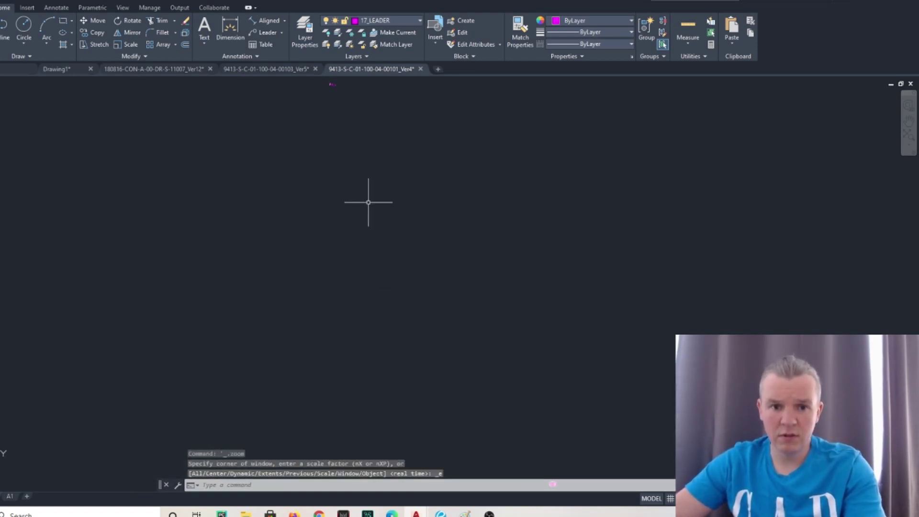
Confirm with ID that the moved column corner reads X 4000000.0018, Y 2000000.
{"action": "scroll", "coordinate": [275, 214], "scroll_direction": "up", "scroll_amount": 10}
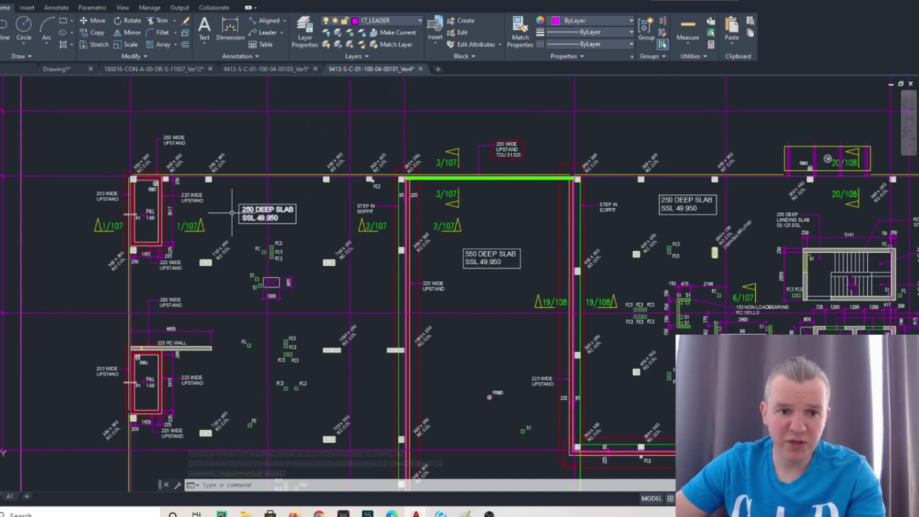
{"action": "scroll", "coordinate": [259, 202], "scroll_direction": "up", "scroll_amount": 8}
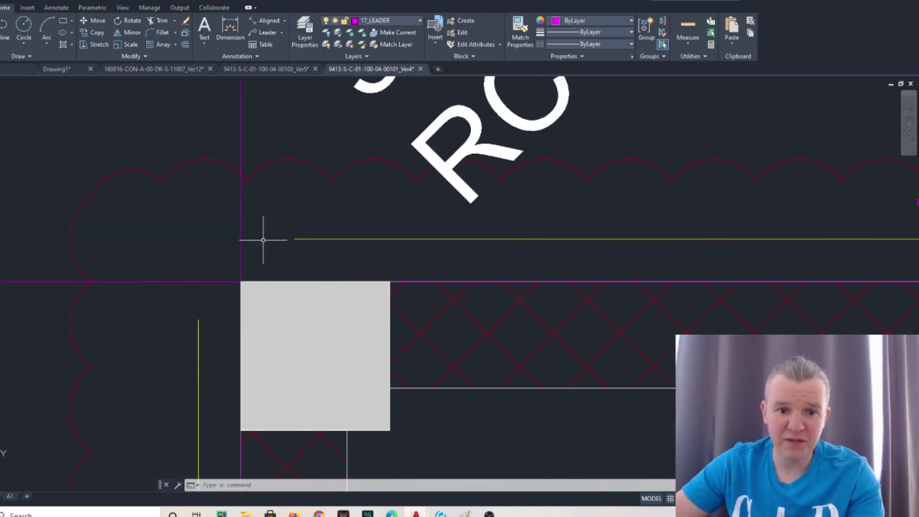
{"action": "type", "text": "id"}
{"action": "key", "text": "Return"}
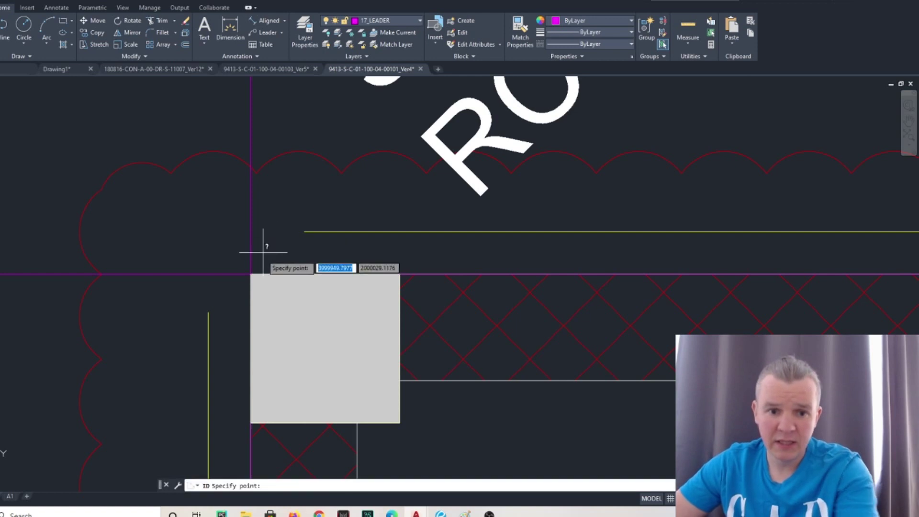
{"action": "left_click", "coordinate": [248, 275]}
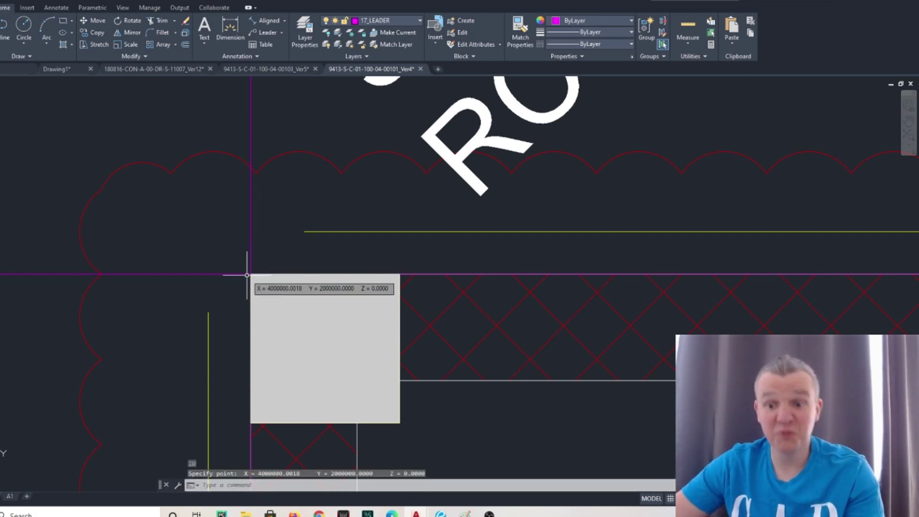
{"action": "scroll", "coordinate": [248, 274], "scroll_direction": "down", "scroll_amount": 6}
Query the next gridline crossing, reading Y 2008435.0059.
{"action": "middle_click_drag", "start_coordinate": [632, 262], "coordinate": [430, 262]}
{"action": "scroll", "coordinate": [579, 273], "scroll_direction": "up", "scroll_amount": 6}
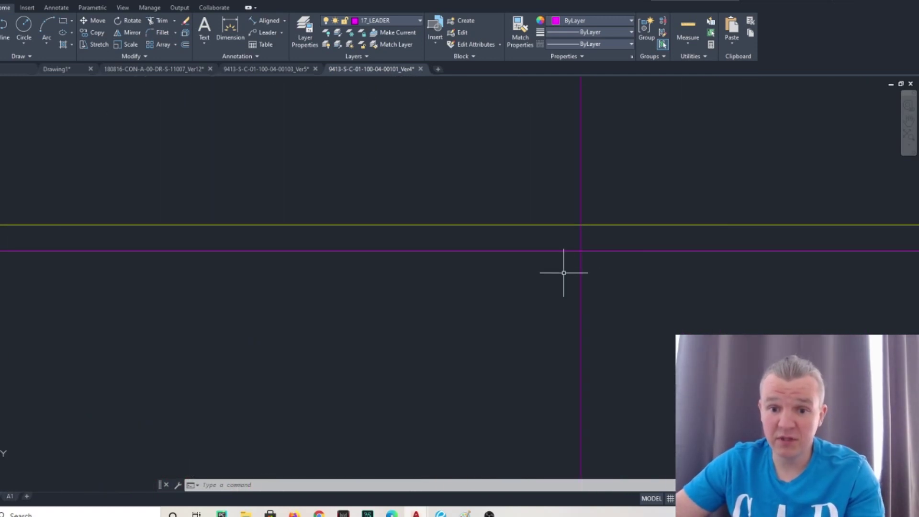
{"action": "type", "text": "ID"}
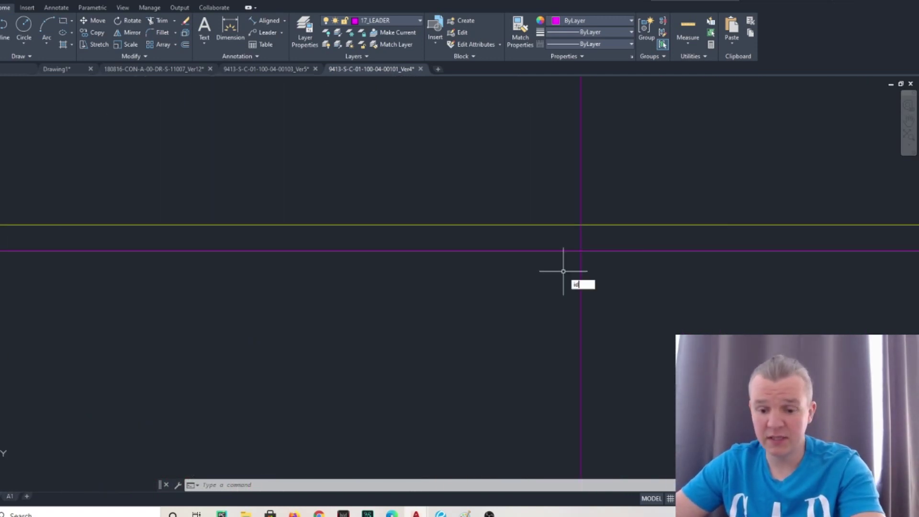
{"action": "key", "text": "Return"}
{"action": "left_click", "coordinate": [581, 251]}
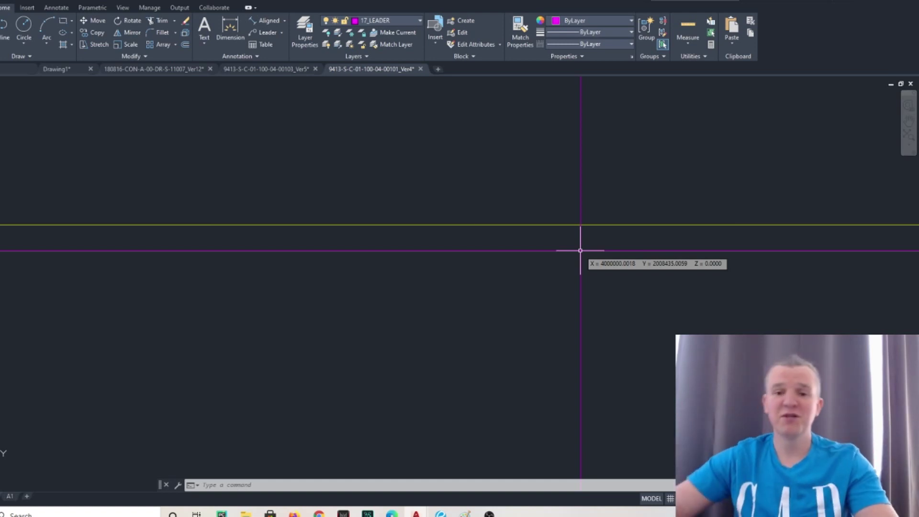
{"action": "scroll", "coordinate": [581, 251], "scroll_direction": "down", "scroll_amount": 10}
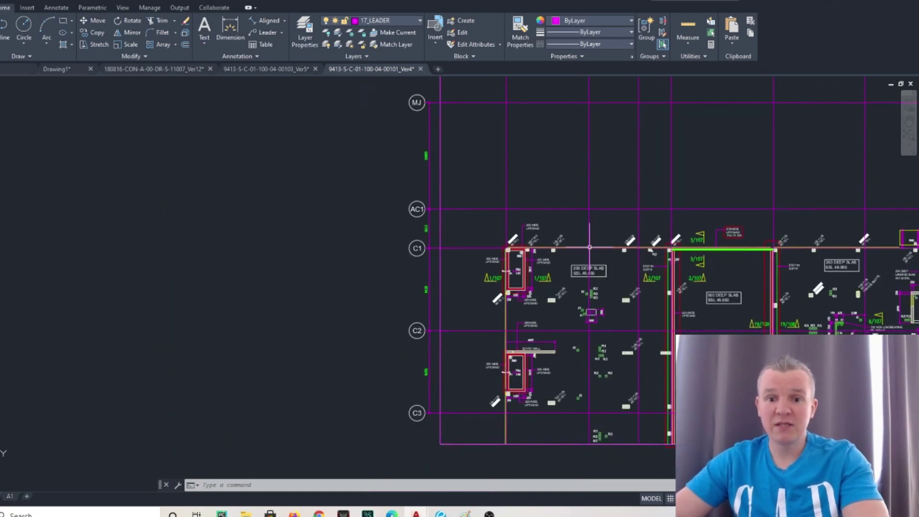
Copy the C1 grid bubble text along gridline C1 and retype it as 4000.000.
{"action": "scroll", "coordinate": [472, 244], "scroll_direction": "up", "scroll_amount": 5}
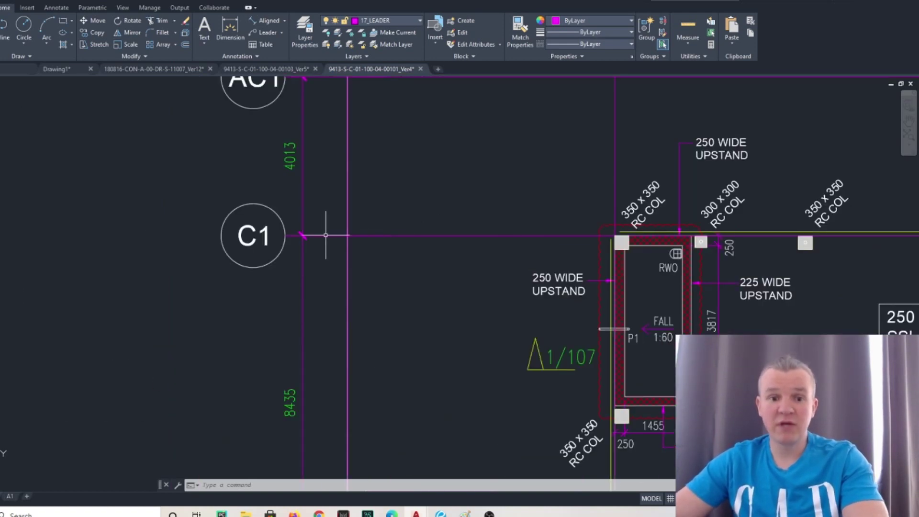
{"action": "left_click", "coordinate": [264, 236]}
{"action": "right_click", "coordinate": [267, 233]}
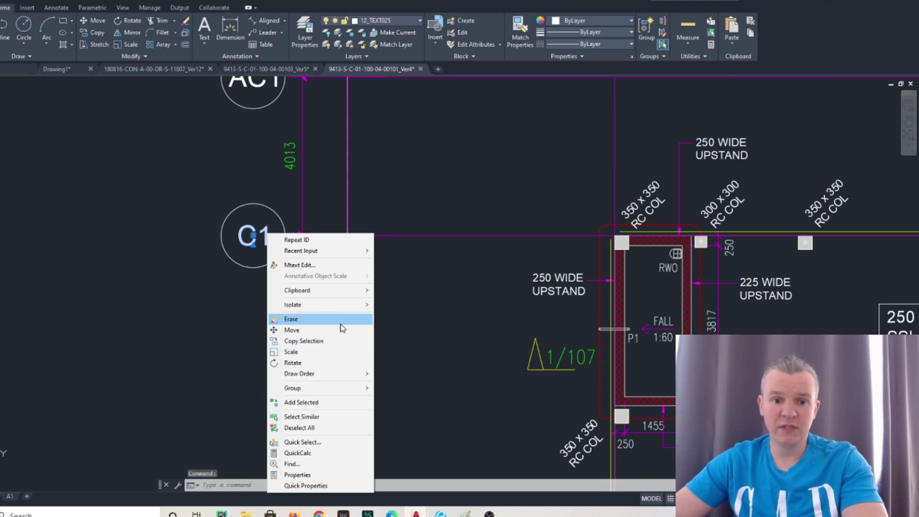
{"action": "left_click", "coordinate": [324, 346]}
{"action": "scroll", "coordinate": [417, 230], "scroll_direction": "up", "scroll_amount": 3}
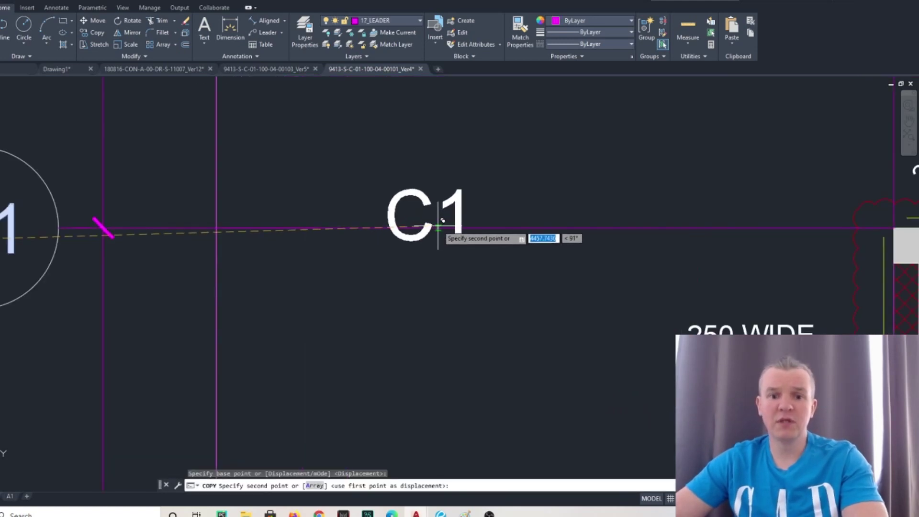
{"action": "left_click", "coordinate": [450, 230]}
{"action": "scroll", "coordinate": [448, 286], "scroll_direction": "down", "scroll_amount": 3}
{"action": "key", "text": "Escape"}
{"action": "scroll", "coordinate": [447, 287], "scroll_direction": "up", "scroll_amount": 5}
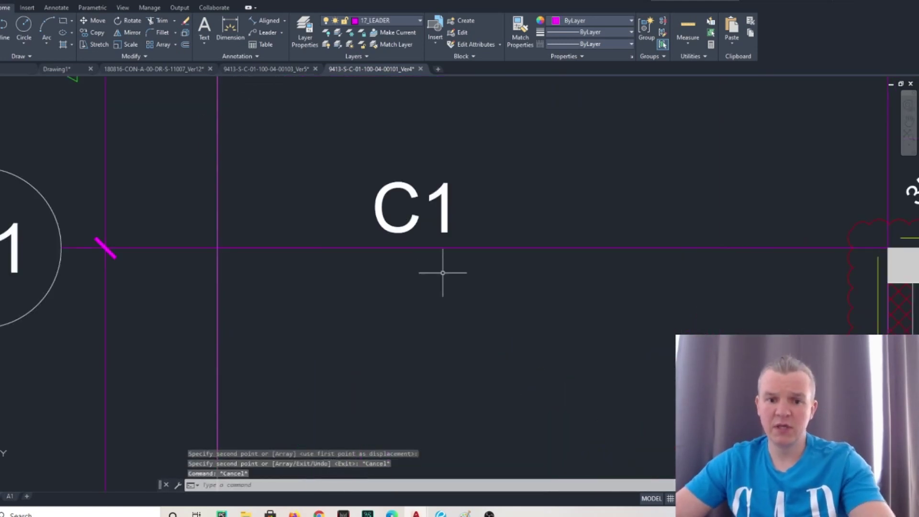
{"action": "double_click", "coordinate": [443, 199]}
{"action": "left_click_drag", "start_coordinate": [461, 211], "coordinate": [350, 207]}
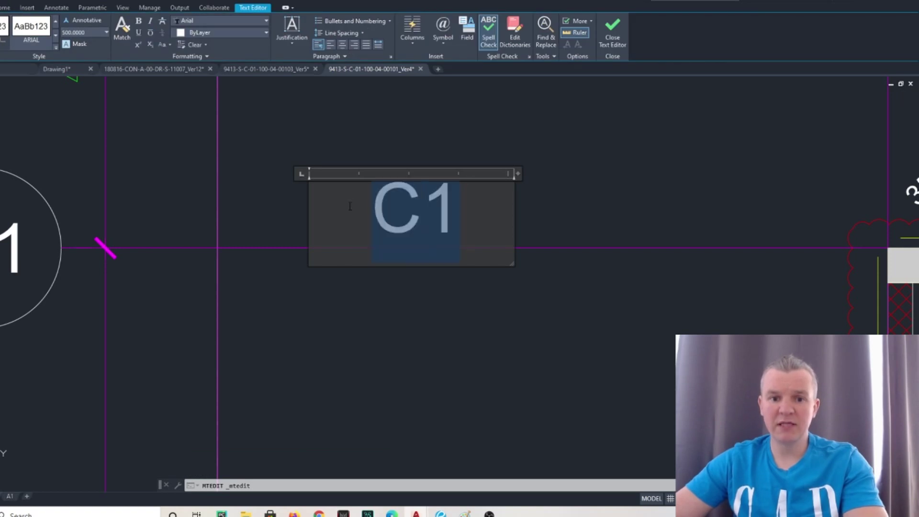
{"action": "type", "text": "400"}
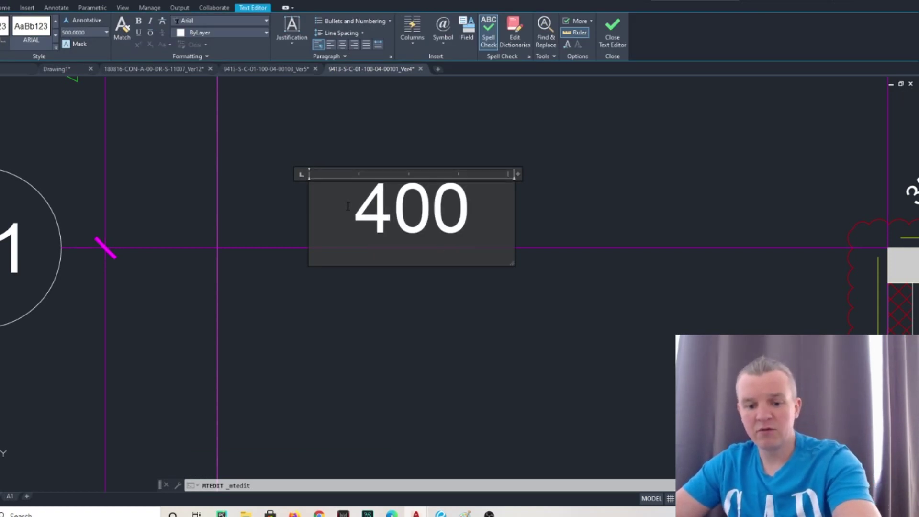
{"action": "type", "text": "0."}
{"action": "type", "text": "000"}
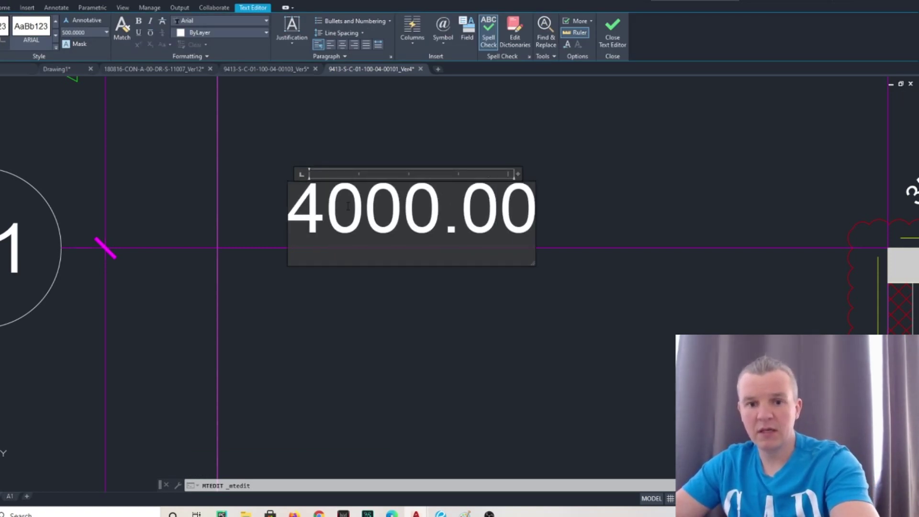
{"action": "left_click", "coordinate": [424, 348]}
{"action": "scroll", "coordinate": [422, 345], "scroll_direction": "down", "scroll_amount": 5}
{"action": "scroll", "coordinate": [431, 314], "scroll_direction": "up", "scroll_amount": 2}
Duplicate the 4000.000 label and edit the copy to read 2000.000.
{"action": "left_click", "coordinate": [421, 300]}
{"action": "left_click", "coordinate": [416, 317]}
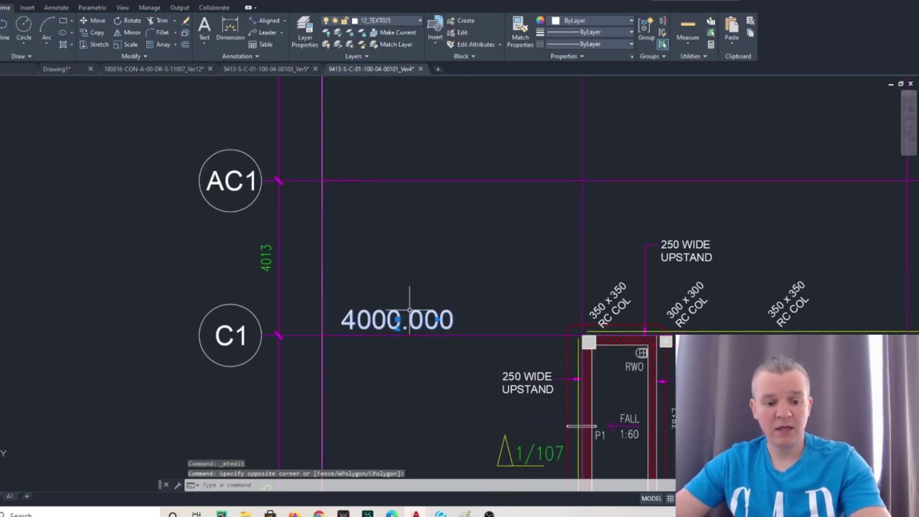
{"action": "key", "text": "ctrl+c"}
{"action": "scroll", "coordinate": [498, 211], "scroll_direction": "down", "scroll_amount": 2}
{"action": "scroll", "coordinate": [503, 205], "scroll_direction": "up", "scroll_amount": 4}
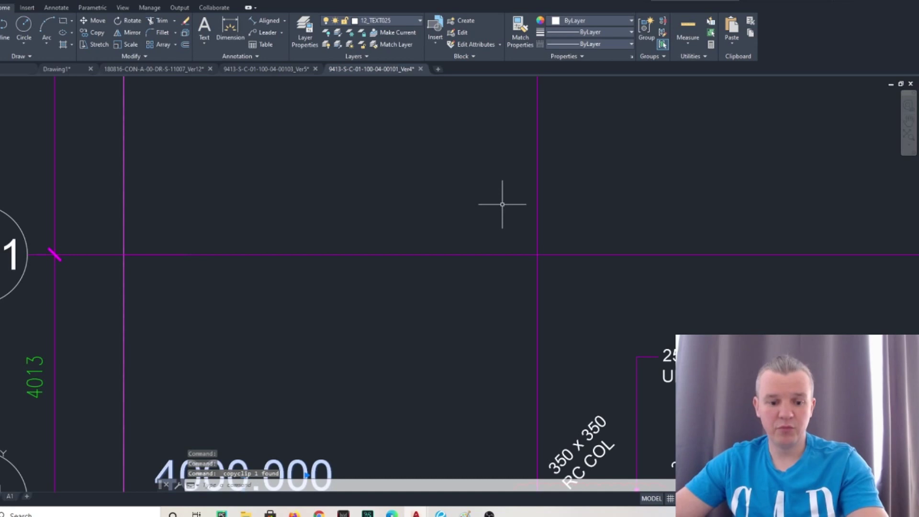
{"action": "key", "text": "ctrl+v"}
{"action": "key", "text": "Escape"}
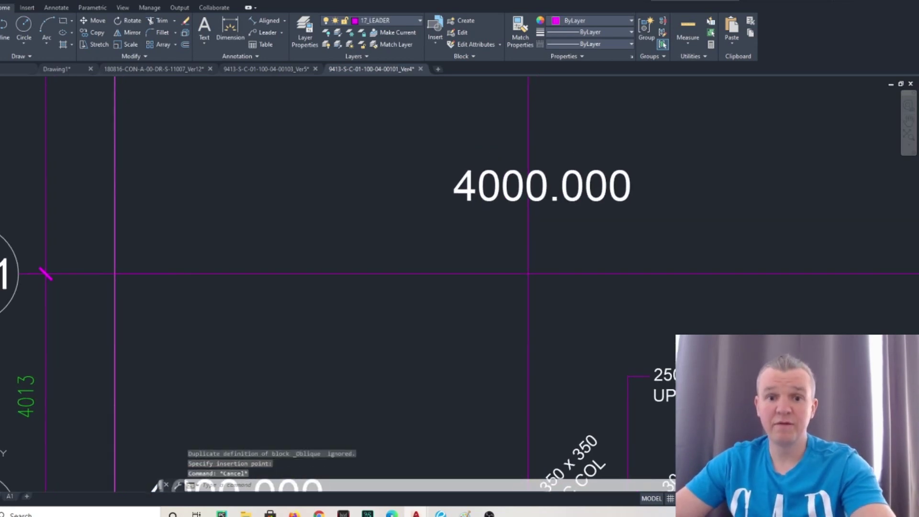
{"action": "double_click", "coordinate": [478, 200]}
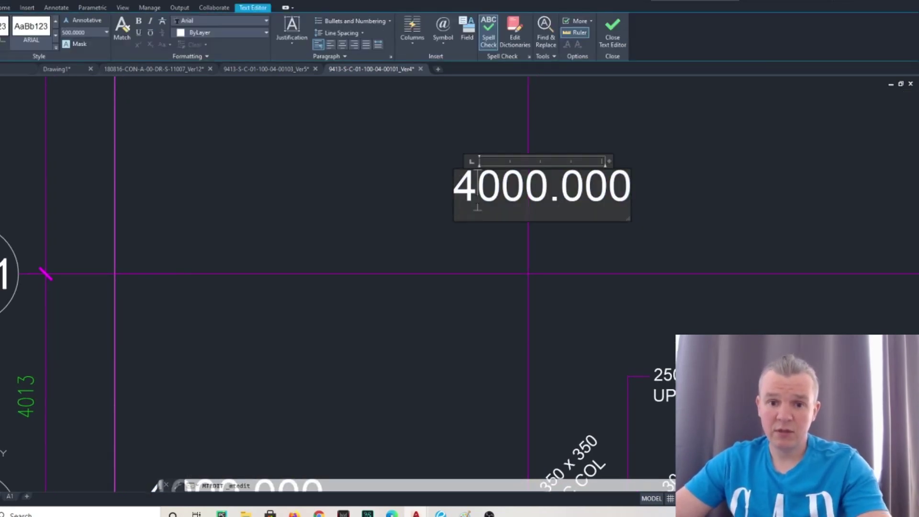
{"action": "key", "text": "BackSpace"}
{"action": "type", "text": "2"}
{"action": "left_click", "coordinate": [499, 276]}
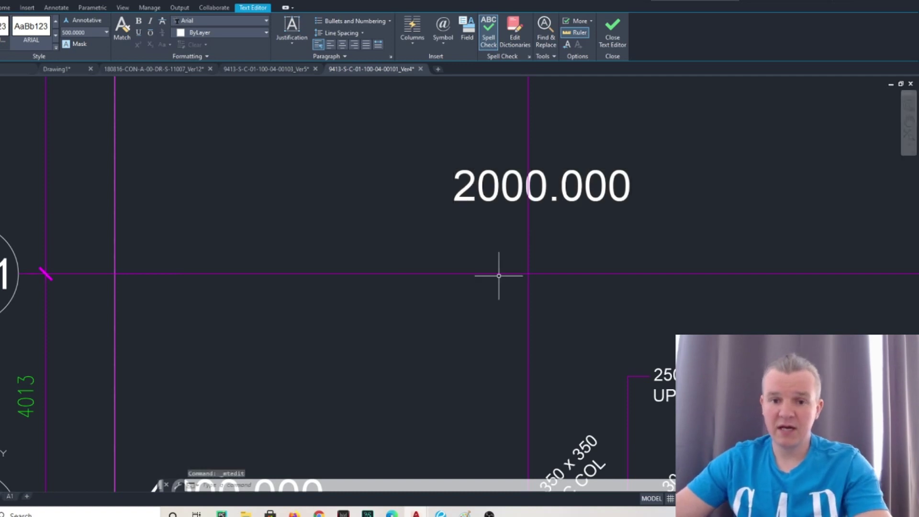
{"action": "scroll", "coordinate": [527, 263], "scroll_direction": "down", "scroll_amount": 3}
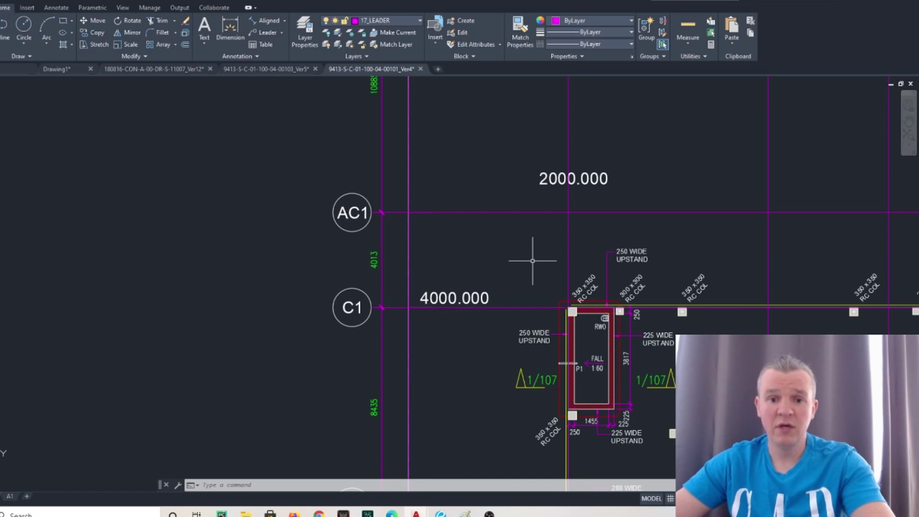
{"action": "scroll", "coordinate": [476, 294], "scroll_direction": "up", "scroll_amount": 5}
{"action": "scroll", "coordinate": [476, 294], "scroll_direction": "down", "scroll_amount": 5}
{"action": "middle_click_drag", "start_coordinate": [571, 184], "coordinate": [538, 201]}
{"action": "middle_click_drag", "start_coordinate": [486, 299], "coordinate": [541, 198]}
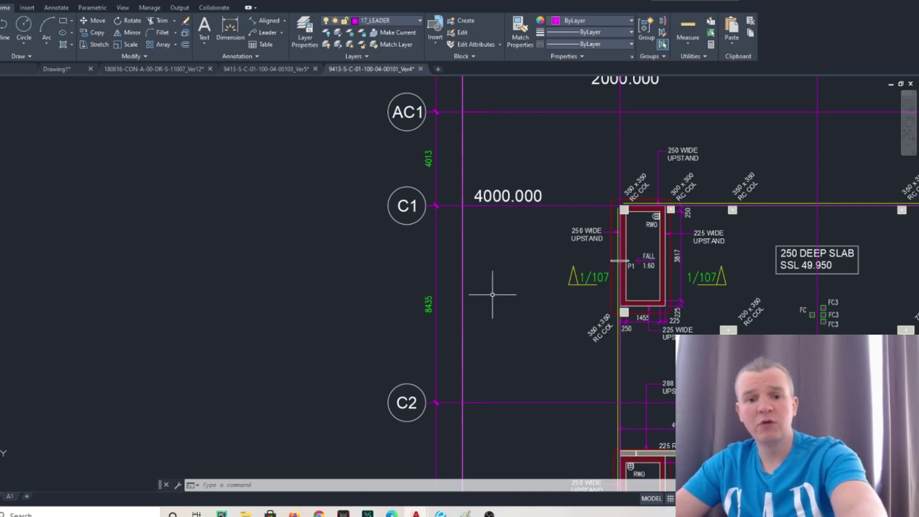
{"action": "scroll", "coordinate": [441, 369], "scroll_direction": "up", "scroll_amount": 4}
{"action": "scroll", "coordinate": [472, 312], "scroll_direction": "down", "scroll_amount": 6}
{"action": "scroll", "coordinate": [487, 262], "scroll_direction": "up", "scroll_amount": 4}
{"action": "scroll", "coordinate": [487, 262], "scroll_direction": "up", "scroll_amount": 2}
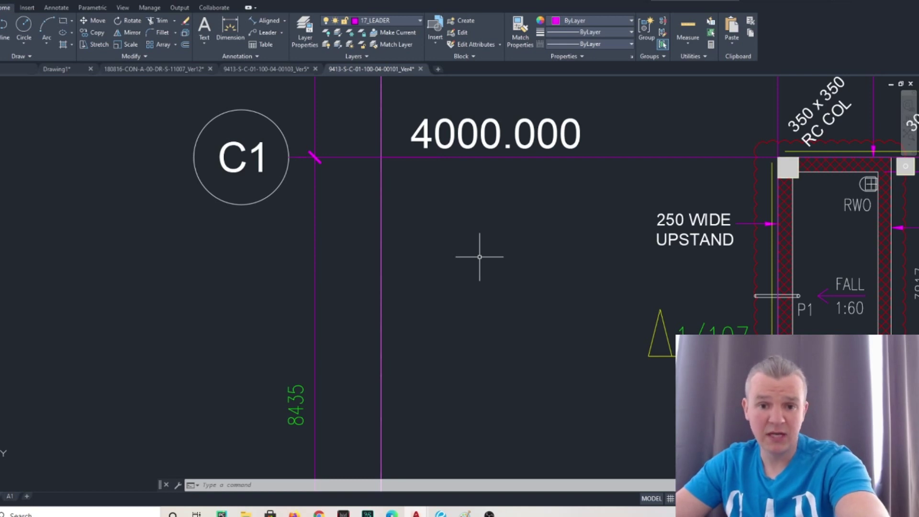
{"action": "scroll", "coordinate": [479, 258], "scroll_direction": "down", "scroll_amount": 2}
{"action": "middle_click_drag", "start_coordinate": [476, 269], "coordinate": [469, 212]}
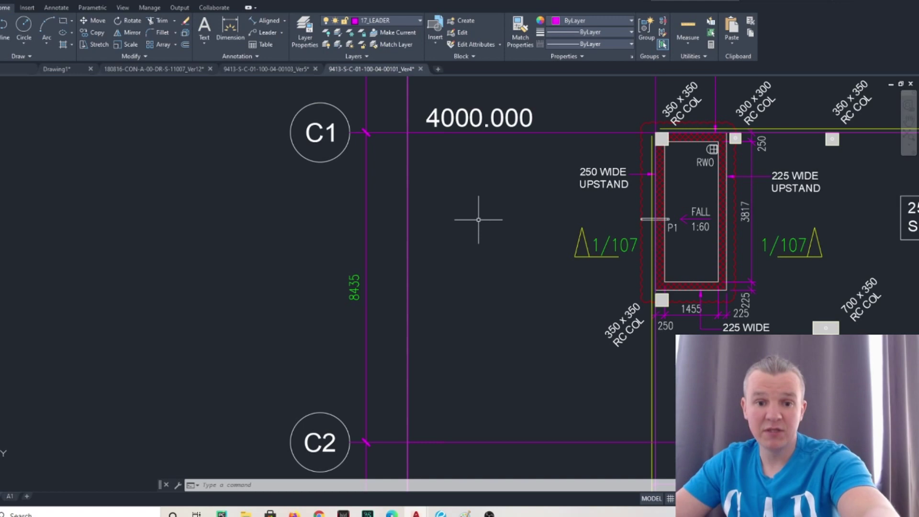
{"action": "scroll", "coordinate": [479, 230], "scroll_direction": "down", "scroll_amount": 4}
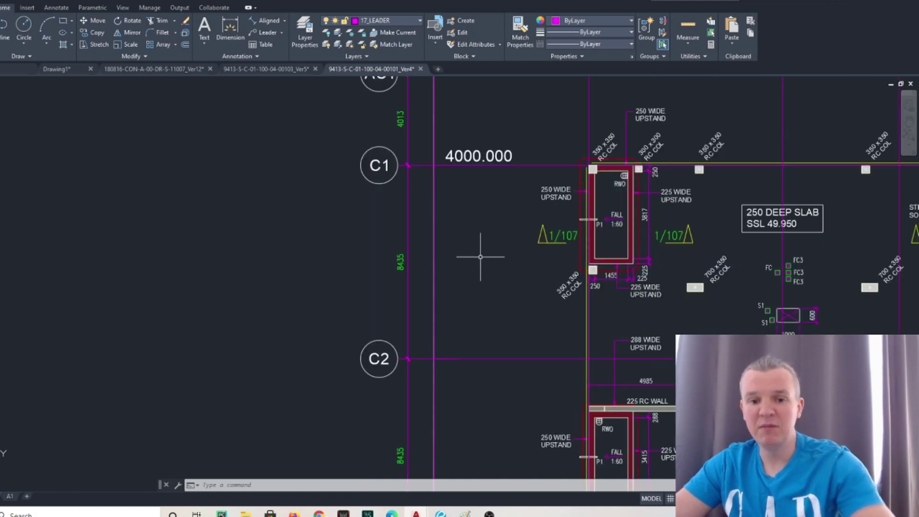
{"action": "scroll", "coordinate": [431, 283], "scroll_direction": "up", "scroll_amount": 6}
{"action": "scroll", "coordinate": [479, 275], "scroll_direction": "down", "scroll_amount": 6}
{"action": "scroll", "coordinate": [500, 278], "scroll_direction": "up", "scroll_amount": 2}
{"action": "scroll", "coordinate": [500, 277], "scroll_direction": "down", "scroll_amount": 4}
{"action": "scroll", "coordinate": [555, 238], "scroll_direction": "up", "scroll_amount": 10}
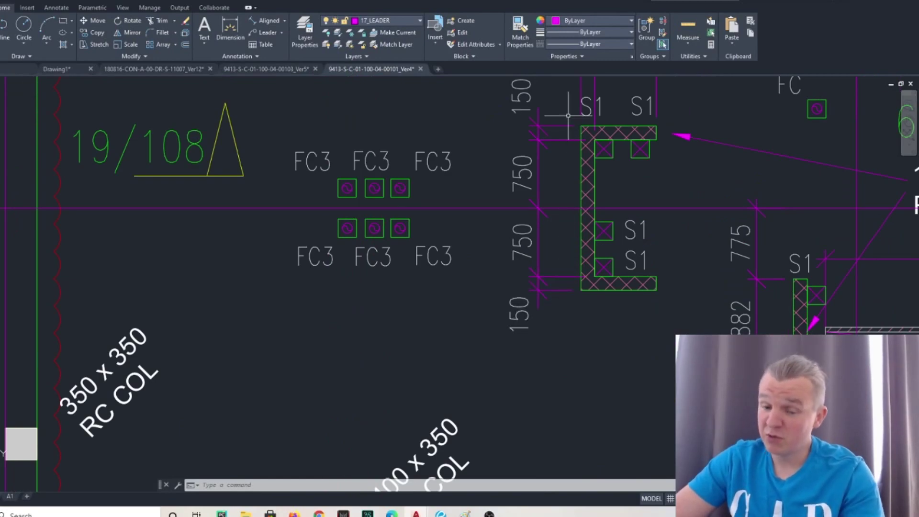
{"action": "scroll", "coordinate": [568, 115], "scroll_direction": "down", "scroll_amount": 8}
{"action": "scroll", "coordinate": [505, 207], "scroll_direction": "up", "scroll_amount": 4}
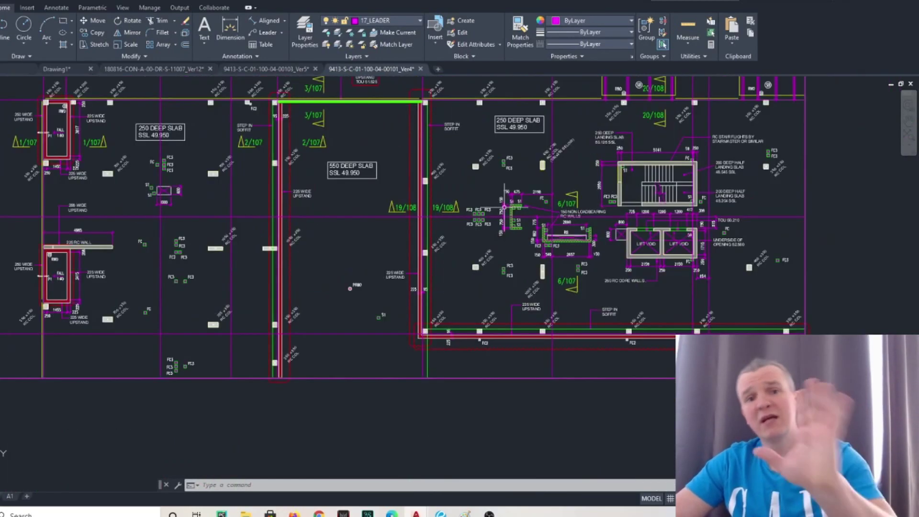
{"action": "scroll", "coordinate": [525, 232], "scroll_direction": "up", "scroll_amount": 6}
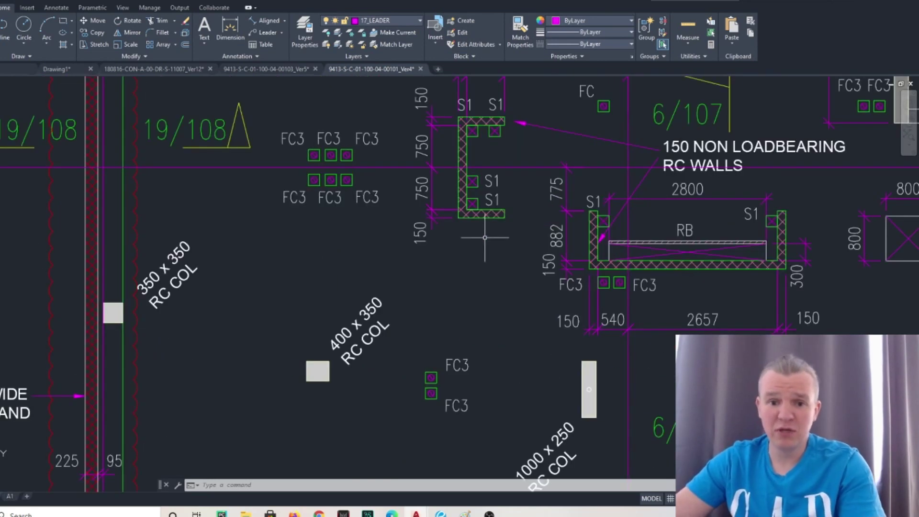
{"action": "scroll", "coordinate": [459, 224], "scroll_direction": "up", "scroll_amount": 5}
Run ID and pick the bottom-left corner node of the S1 150 RC wall.
{"action": "type", "text": "id"}
{"action": "key", "text": "Return"}
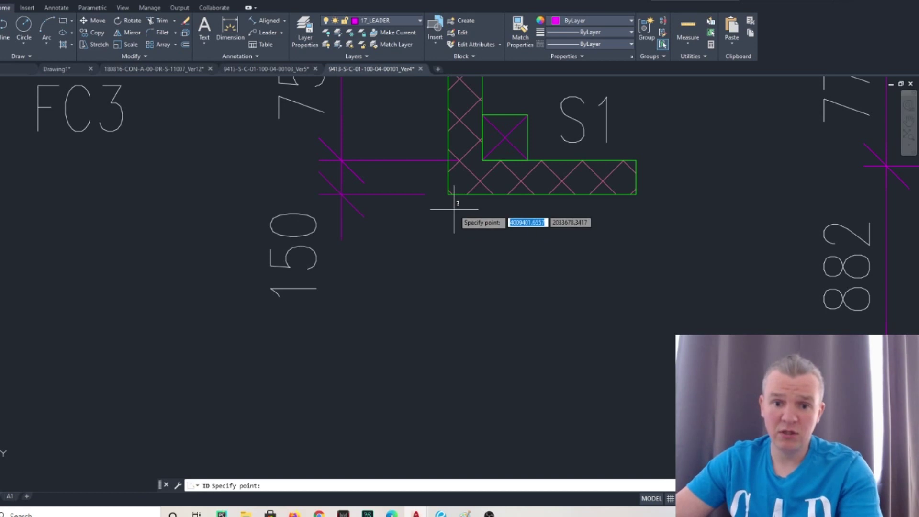
{"action": "scroll", "coordinate": [454, 207], "scroll_direction": "up", "scroll_amount": 2}
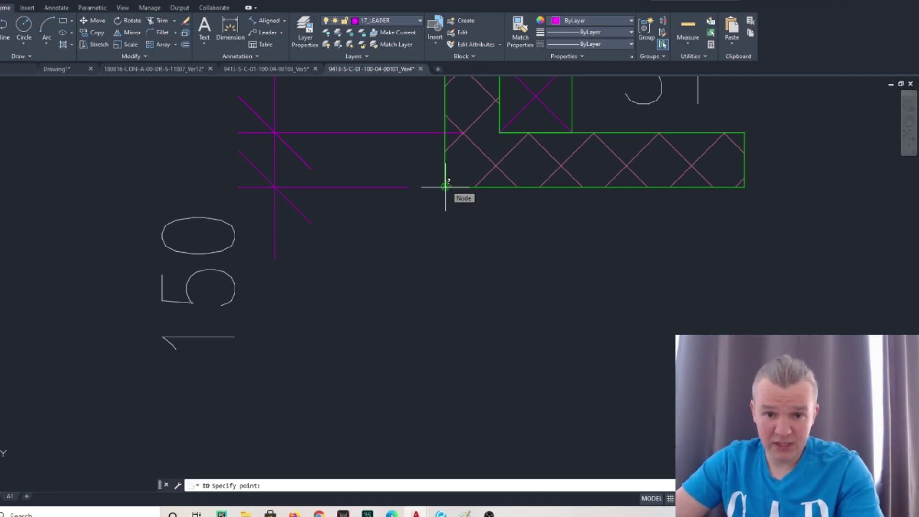
{"action": "left_click", "coordinate": [445, 185]}
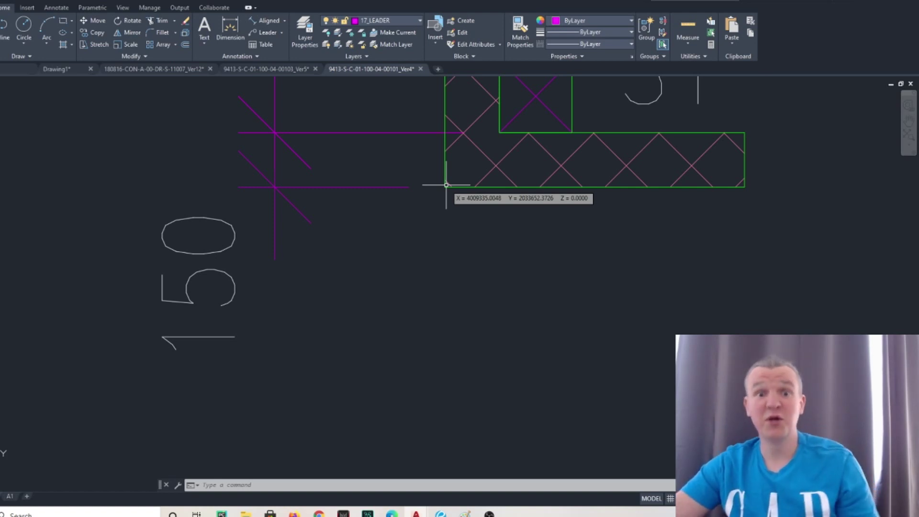
{"action": "scroll", "coordinate": [446, 185], "scroll_direction": "down", "scroll_amount": 10}
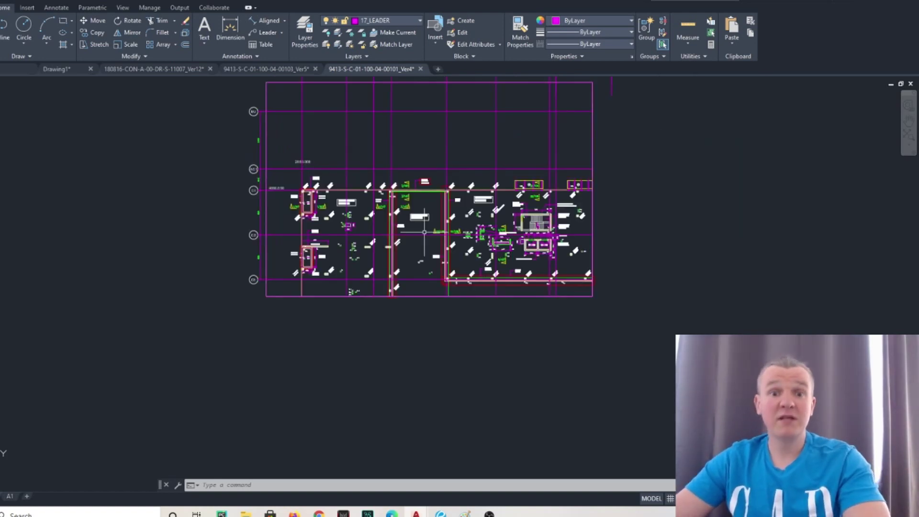
{"action": "scroll", "coordinate": [424, 231], "scroll_direction": "up", "scroll_amount": 6}
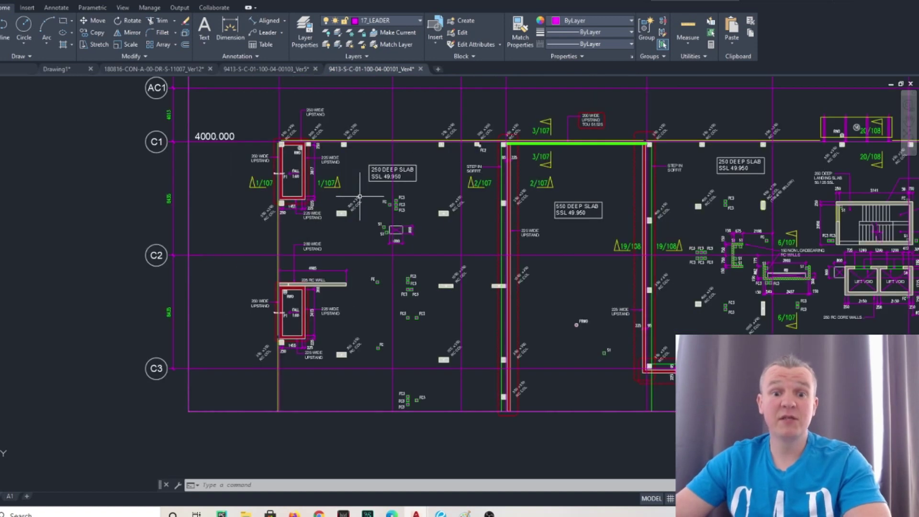
{"action": "scroll", "coordinate": [359, 193], "scroll_direction": "down", "scroll_amount": 4}
{"action": "scroll", "coordinate": [289, 228], "scroll_direction": "up", "scroll_amount": 2}
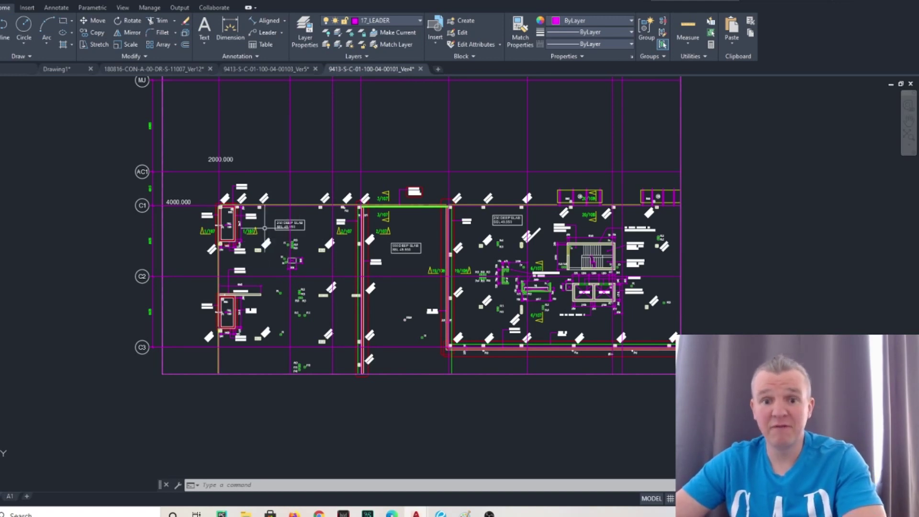
{"action": "scroll", "coordinate": [265, 228], "scroll_direction": "up", "scroll_amount": 6}
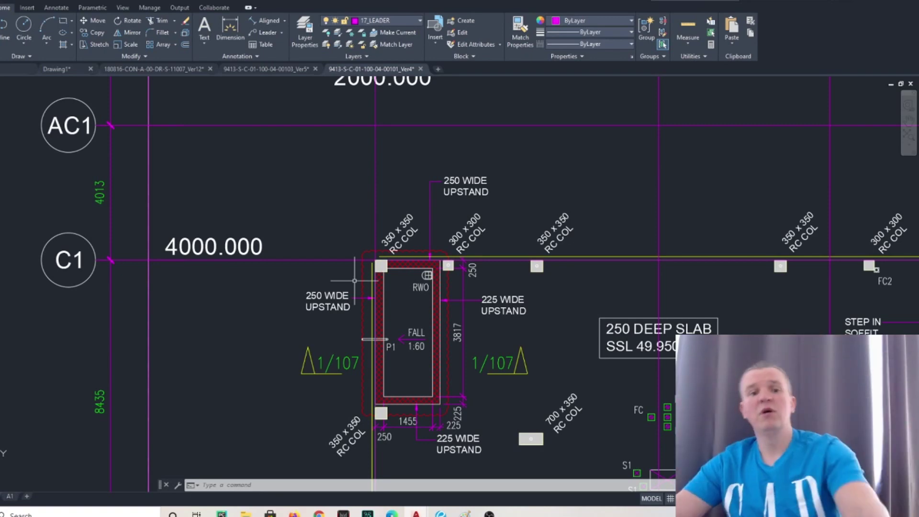
{"action": "scroll", "coordinate": [355, 281], "scroll_direction": "down", "scroll_amount": 8}
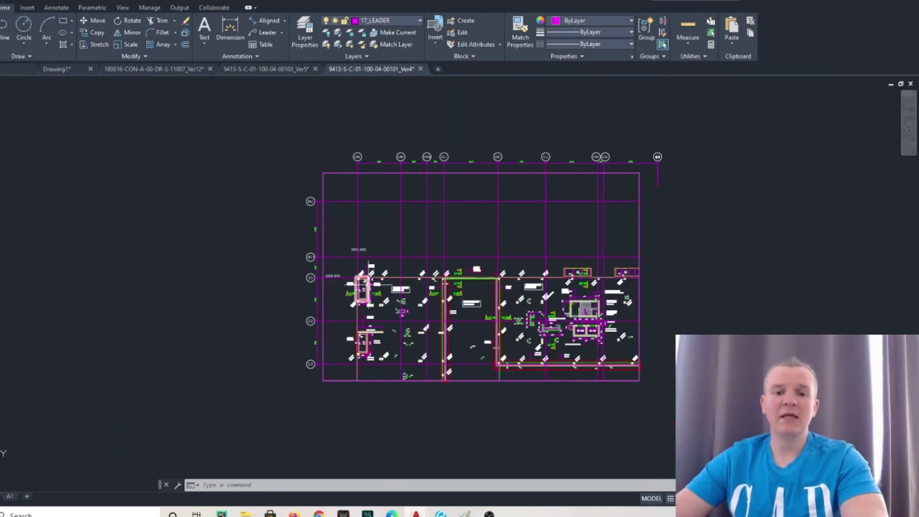
{"action": "middle_click_drag", "start_coordinate": [388, 284], "coordinate": [360, 296]}
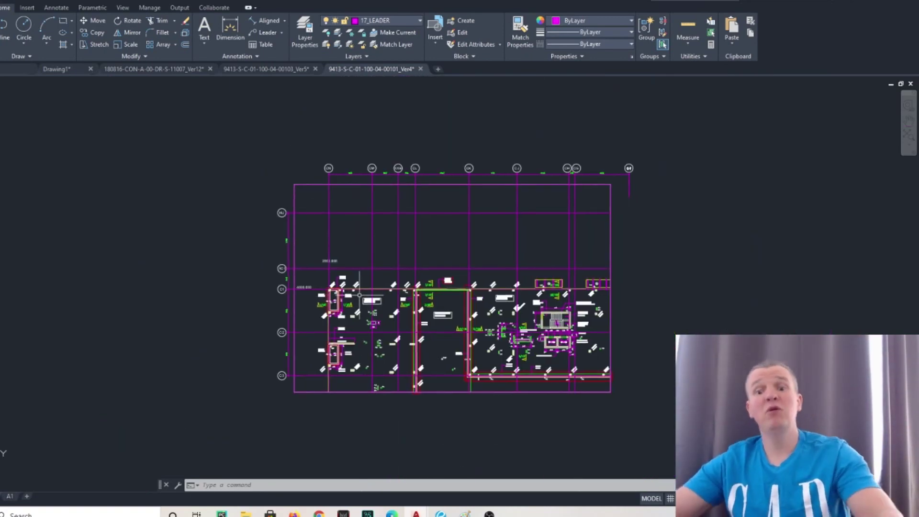